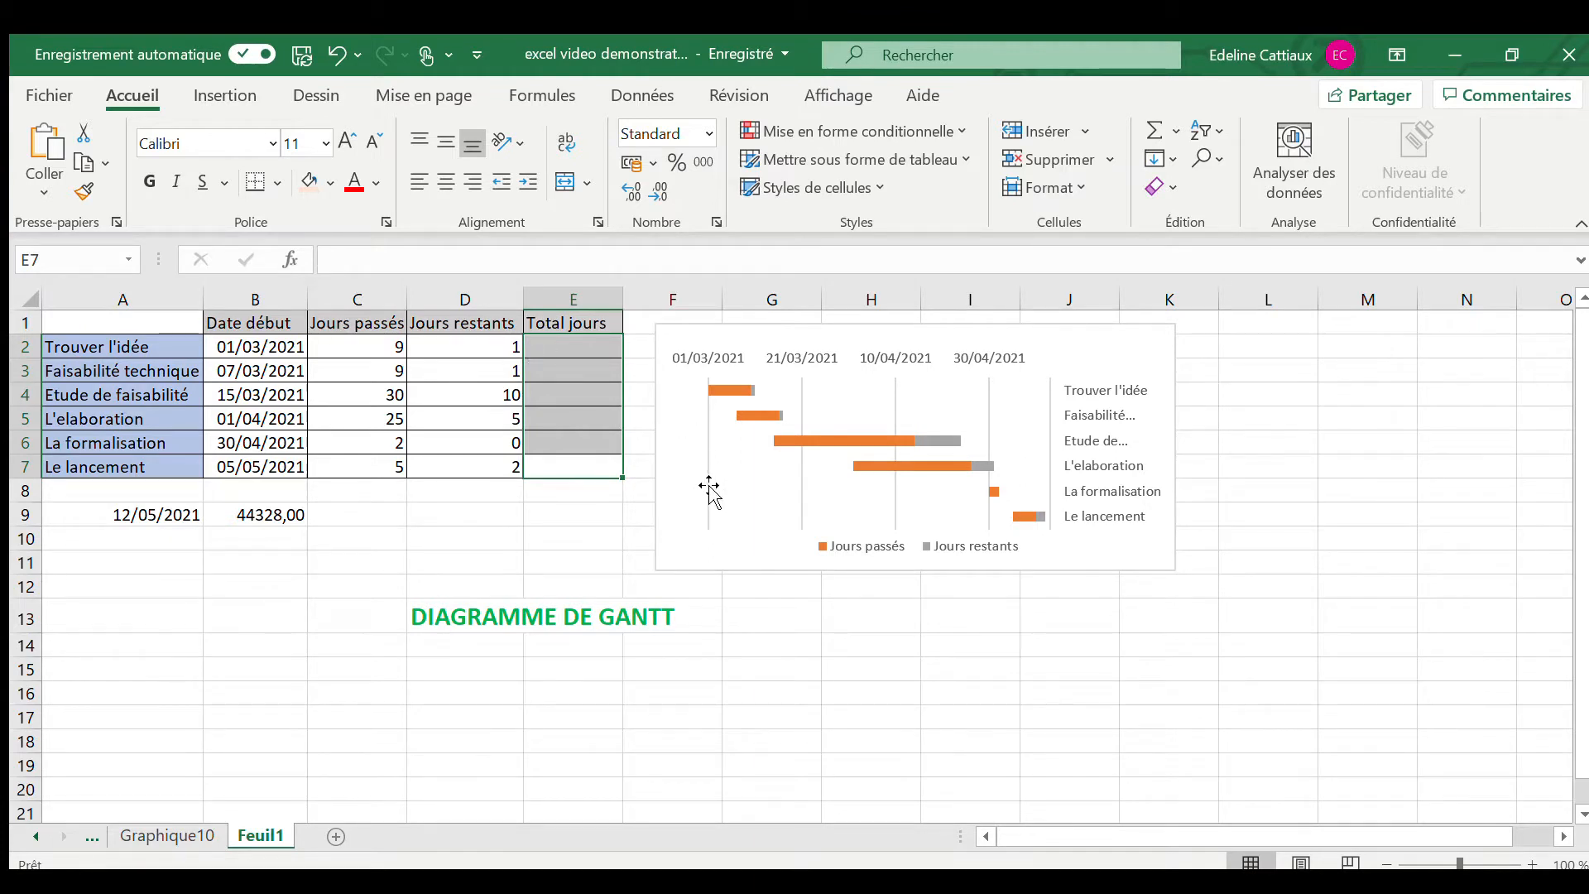
{"action": "left_click", "coordinate": [899, 613]}
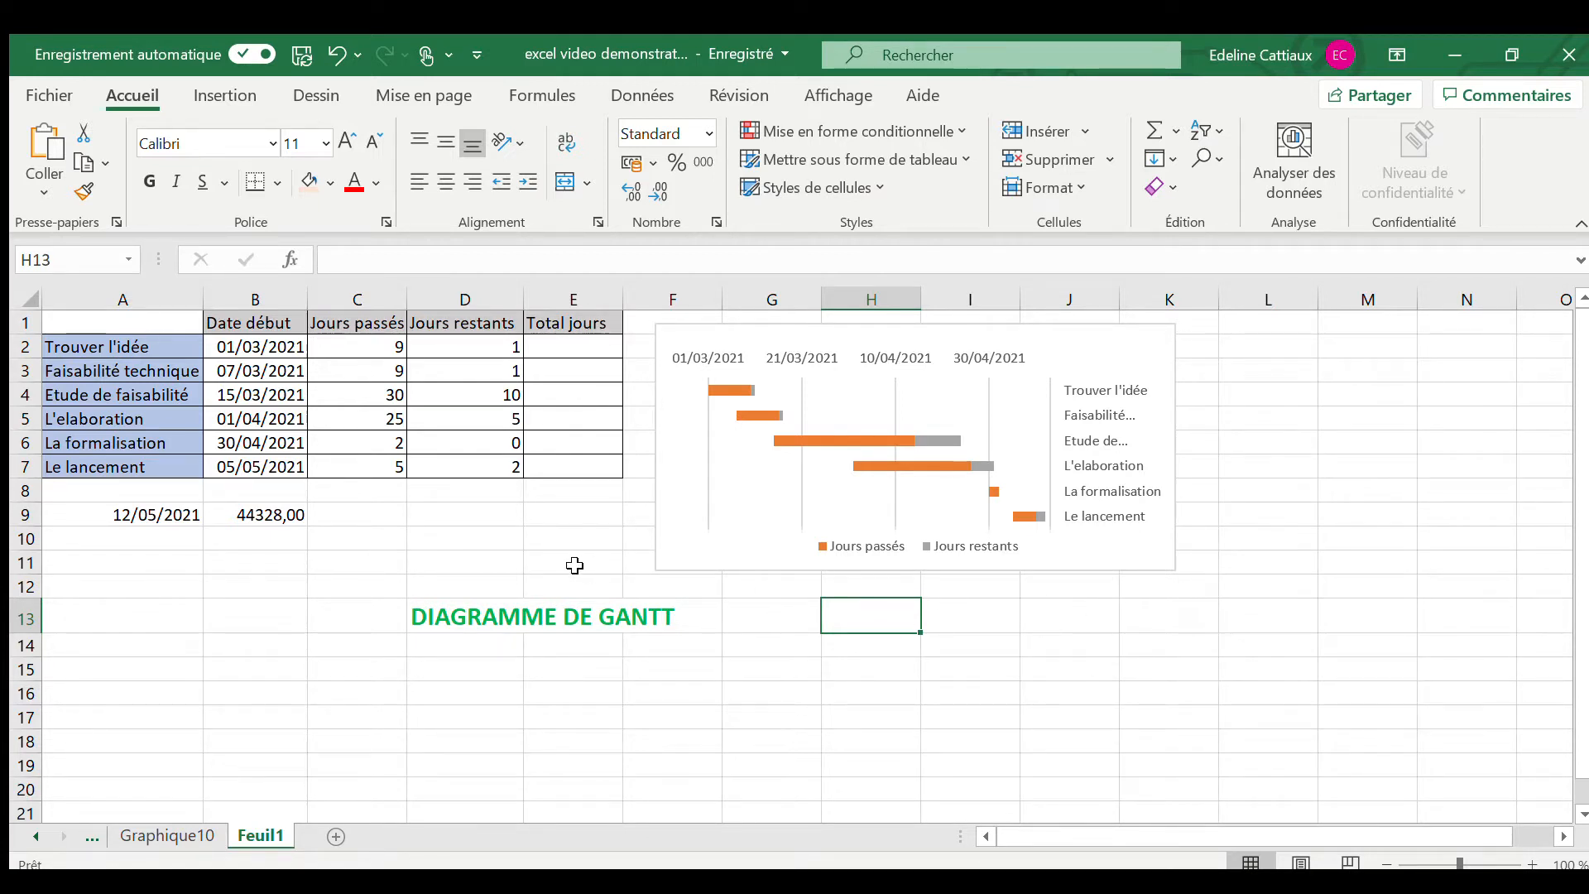
{"action": "left_click_drag", "start_coordinate": [186, 346], "coordinate": [184, 471]}
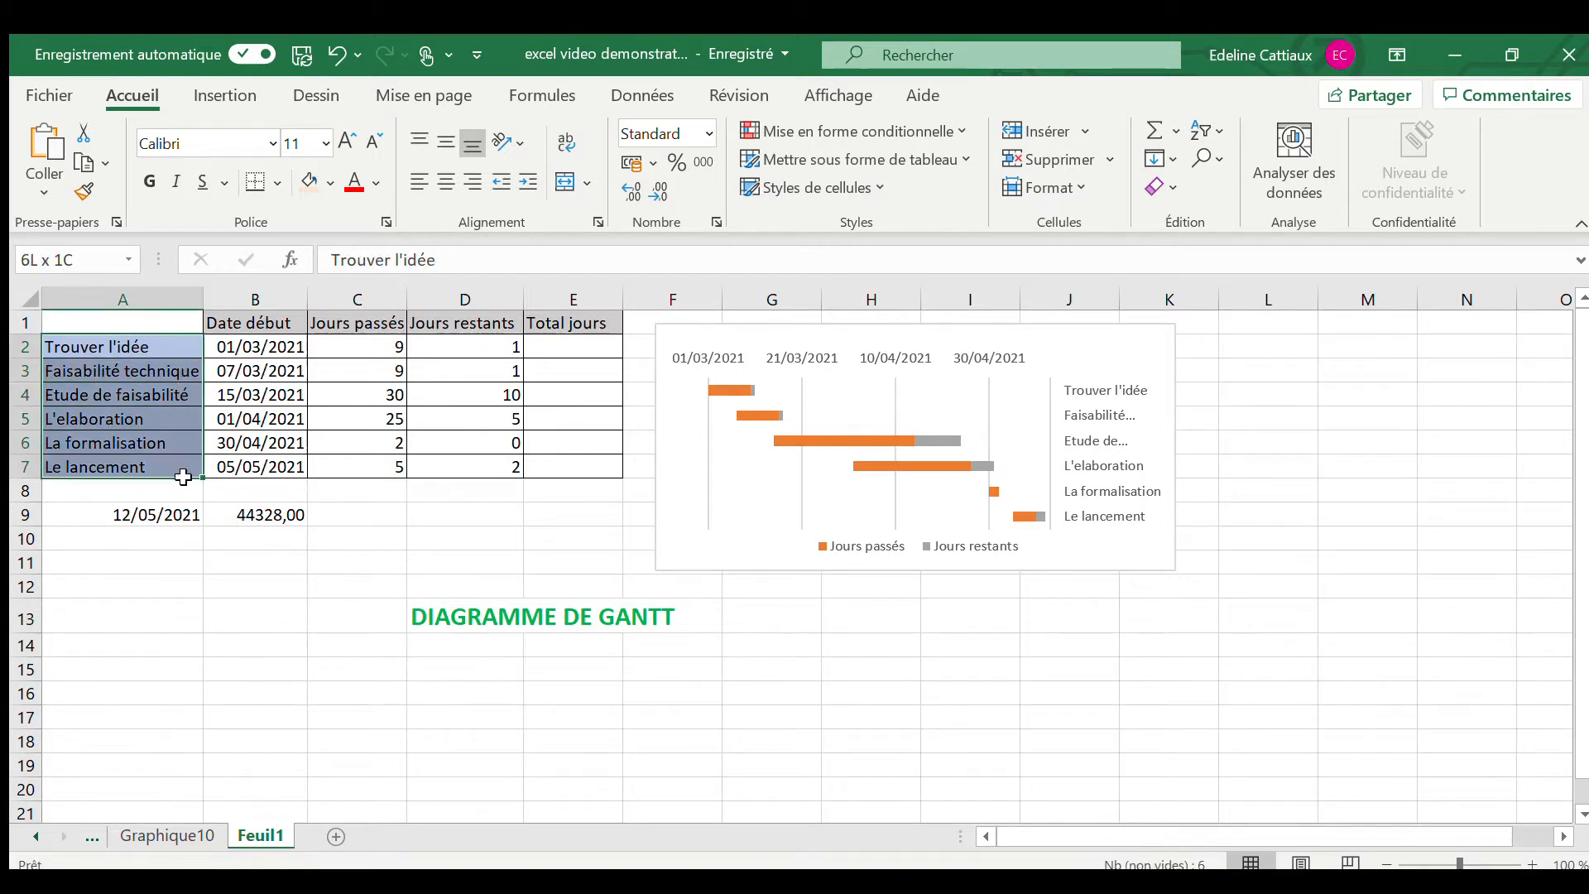
{"action": "left_click", "coordinate": [300, 325]}
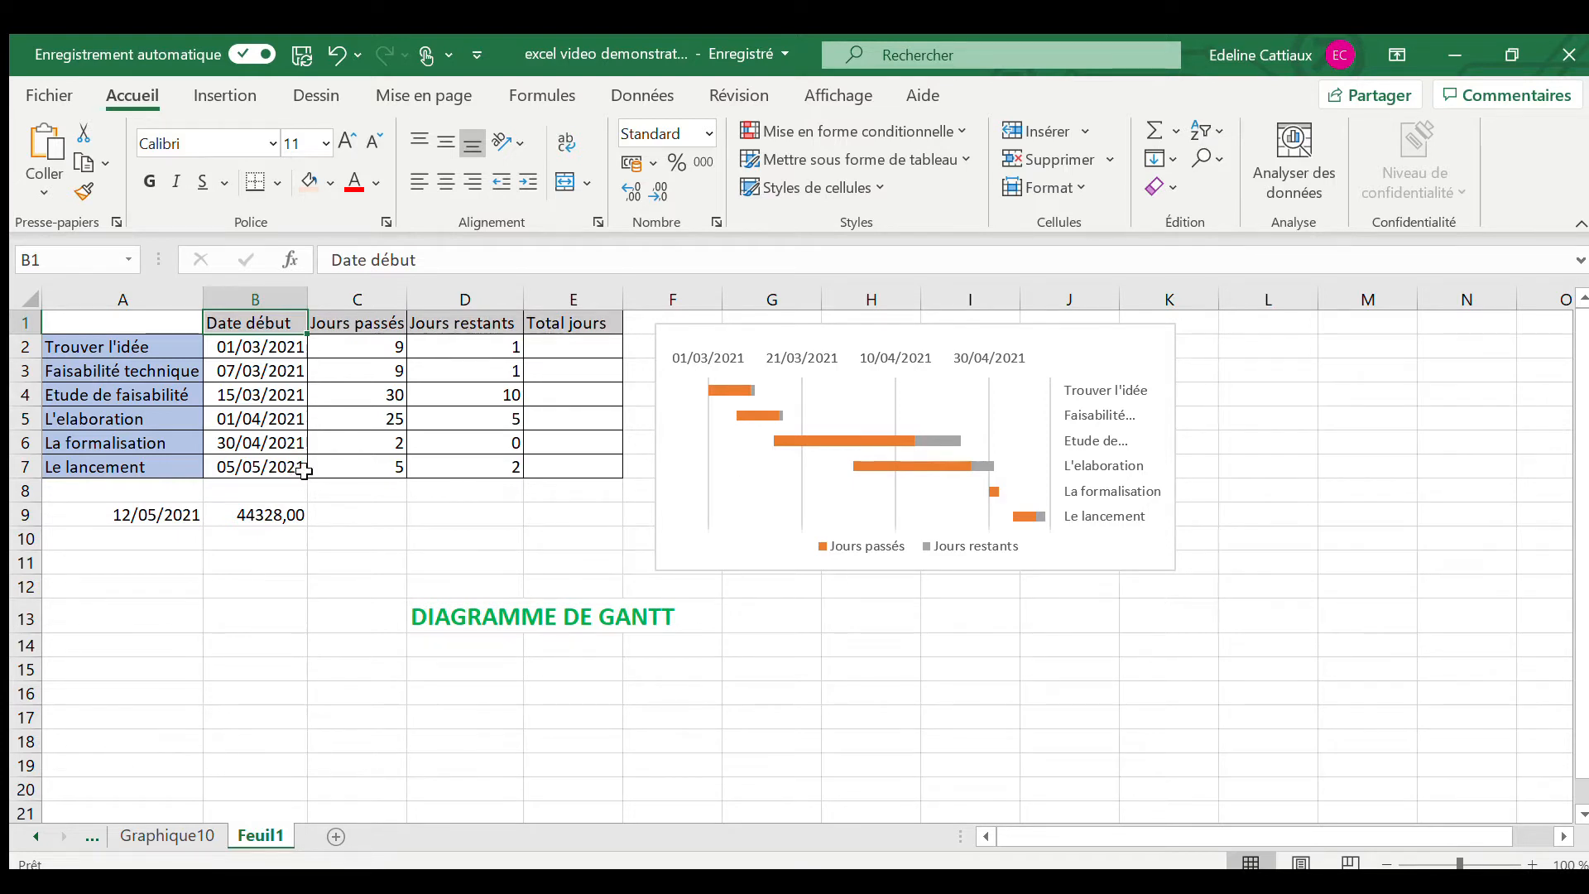
{"action": "left_click", "coordinate": [709, 133]}
Fill the Total jours column (E2:E7) with the sum of Jours passés and Jours restants for each task
{"action": "left_click_drag", "start_coordinate": [570, 475], "coordinate": [571, 348]}
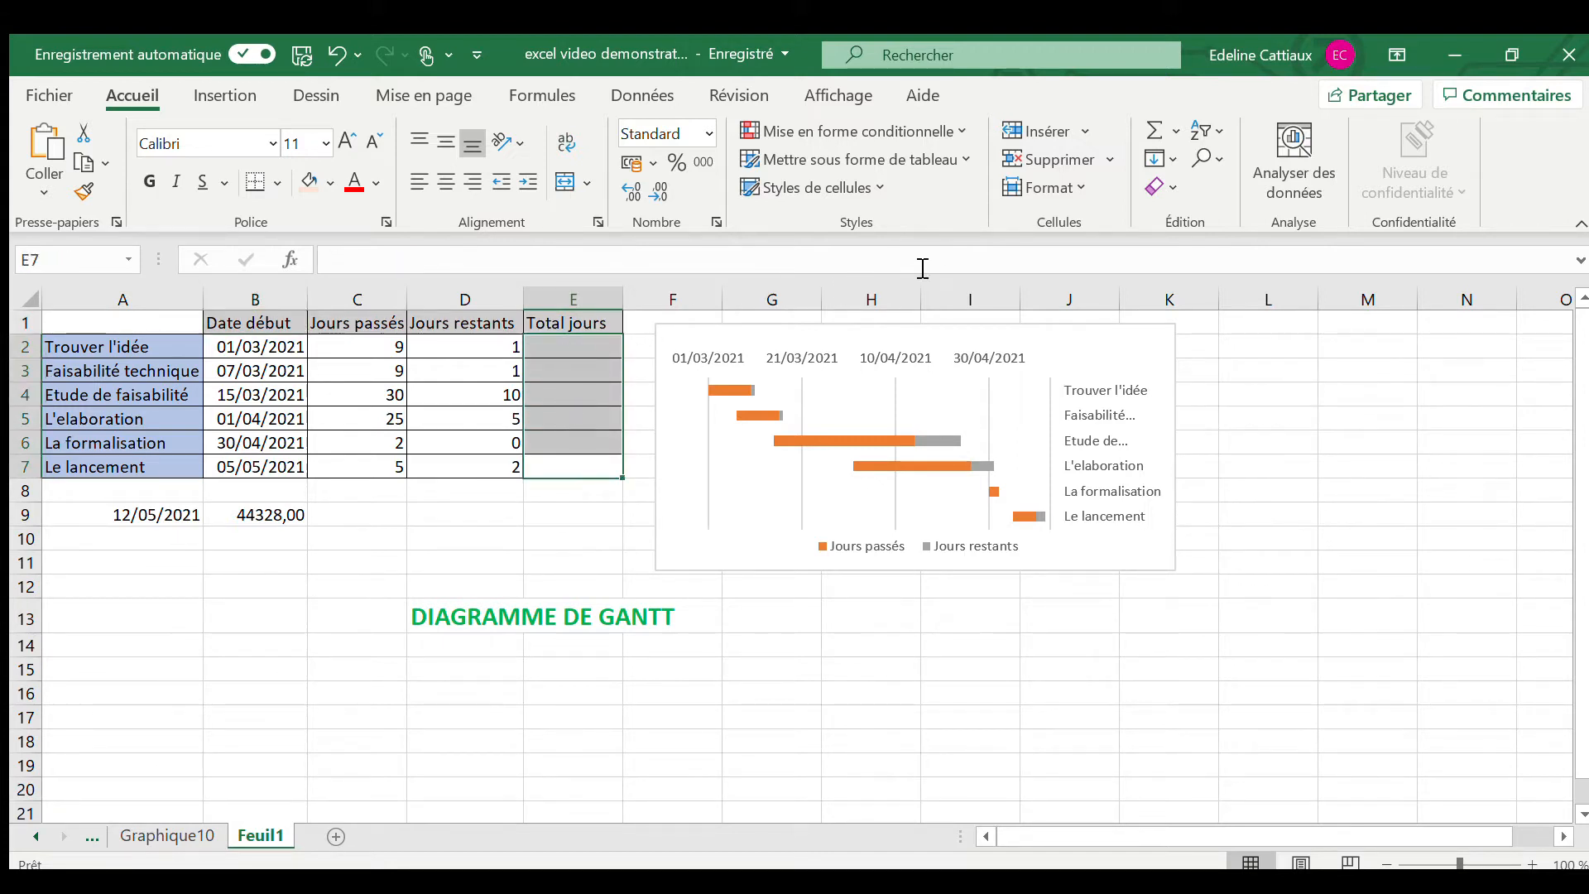
{"action": "left_click", "coordinate": [1152, 132]}
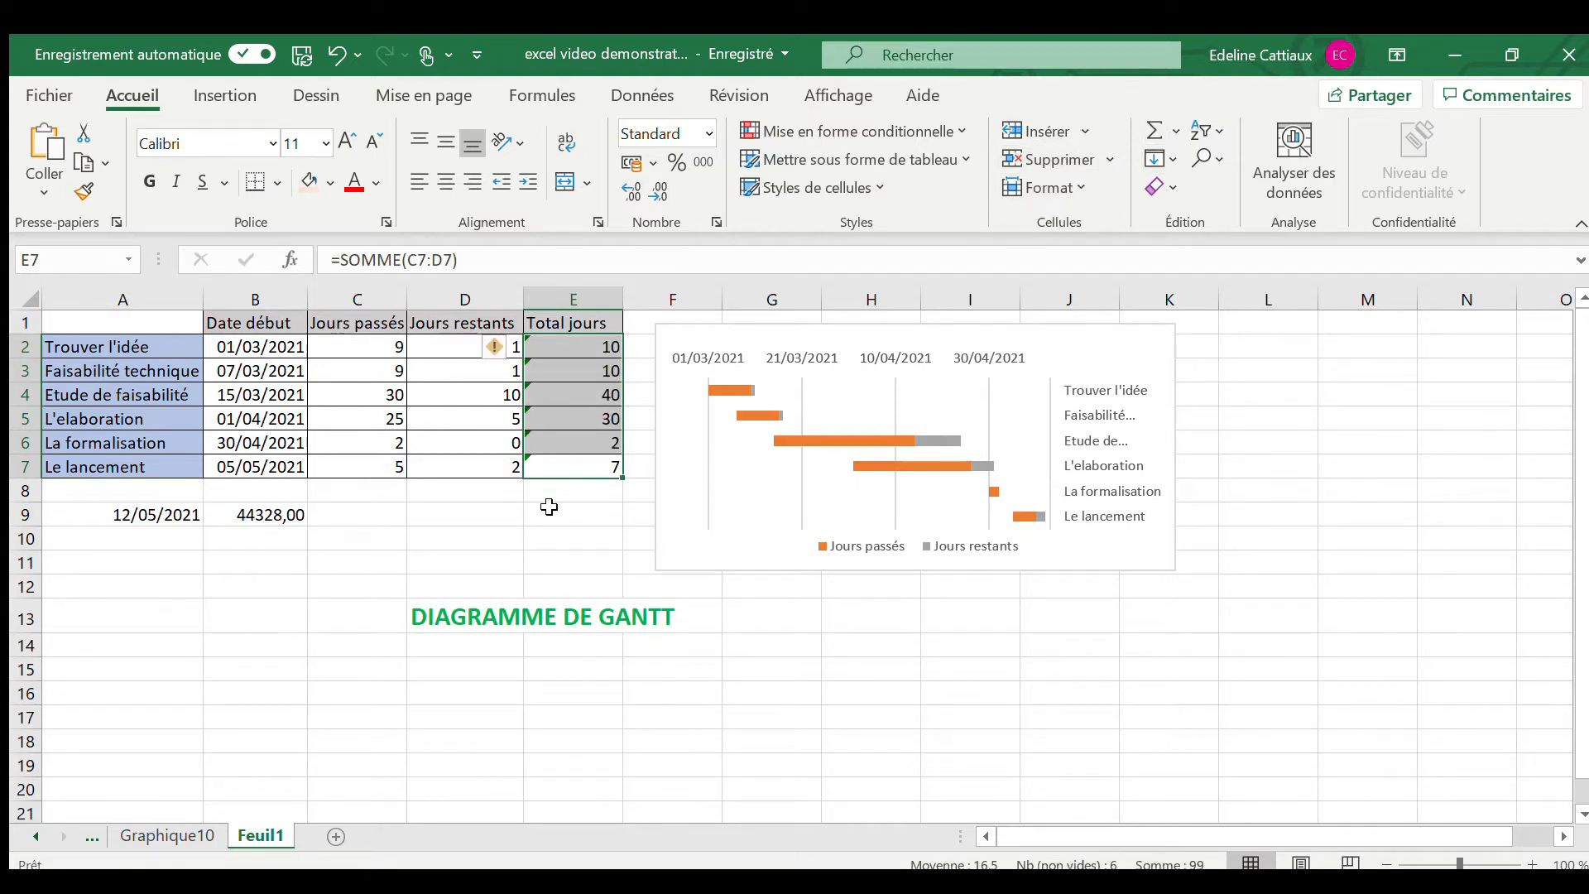
{"action": "left_click", "coordinate": [553, 534]}
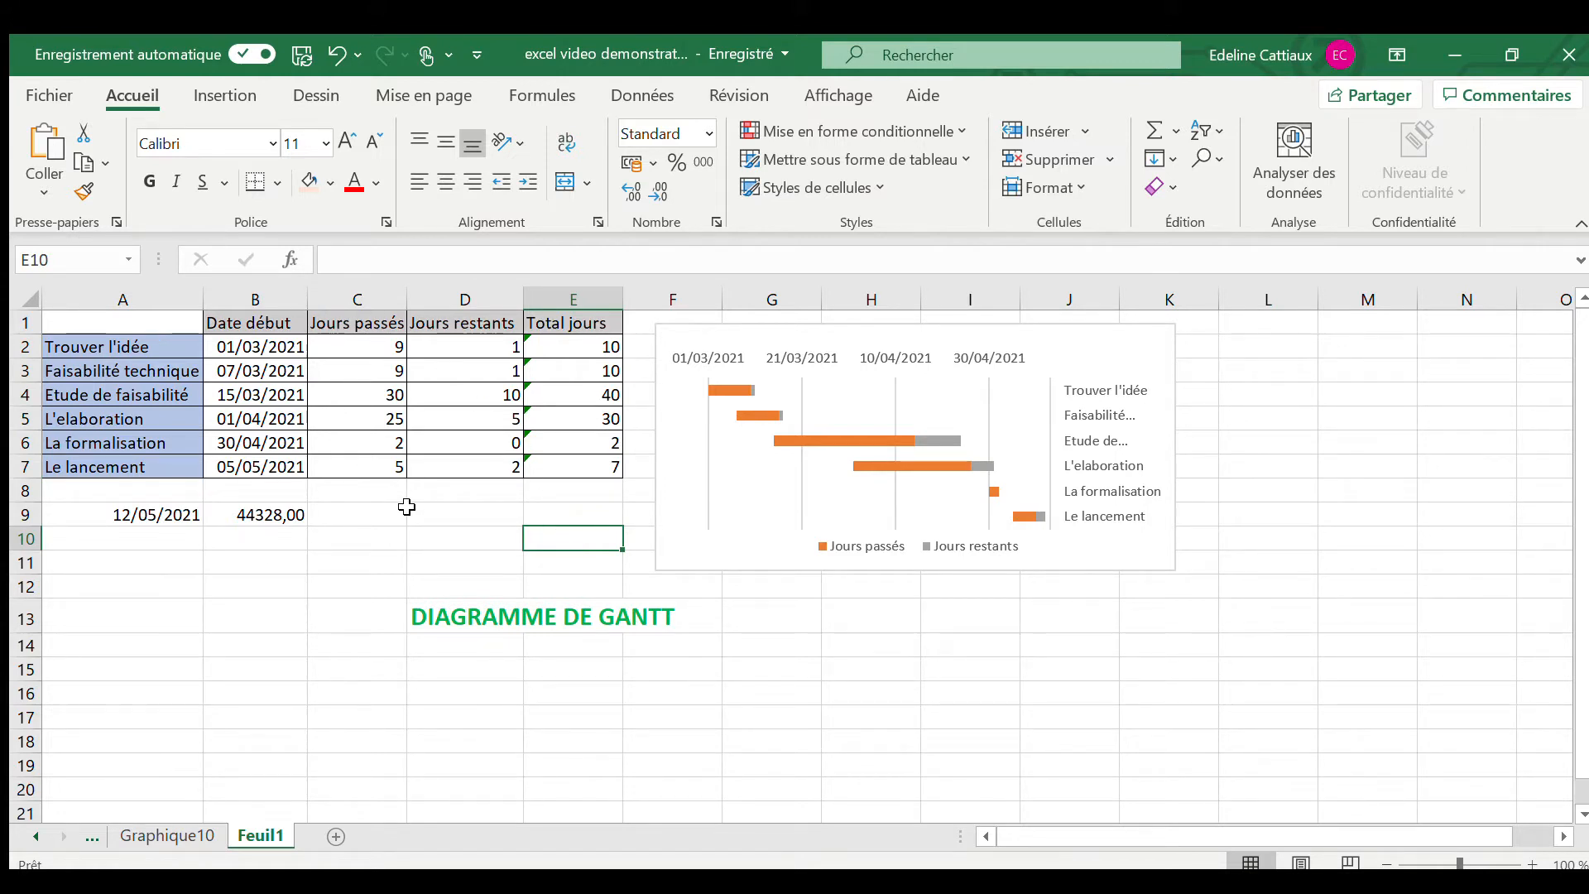
Create a stacked bar chart from A1:D7 and move it to a new sheet named Graphique4
{"action": "left_click_drag", "start_coordinate": [147, 324], "coordinate": [480, 468]}
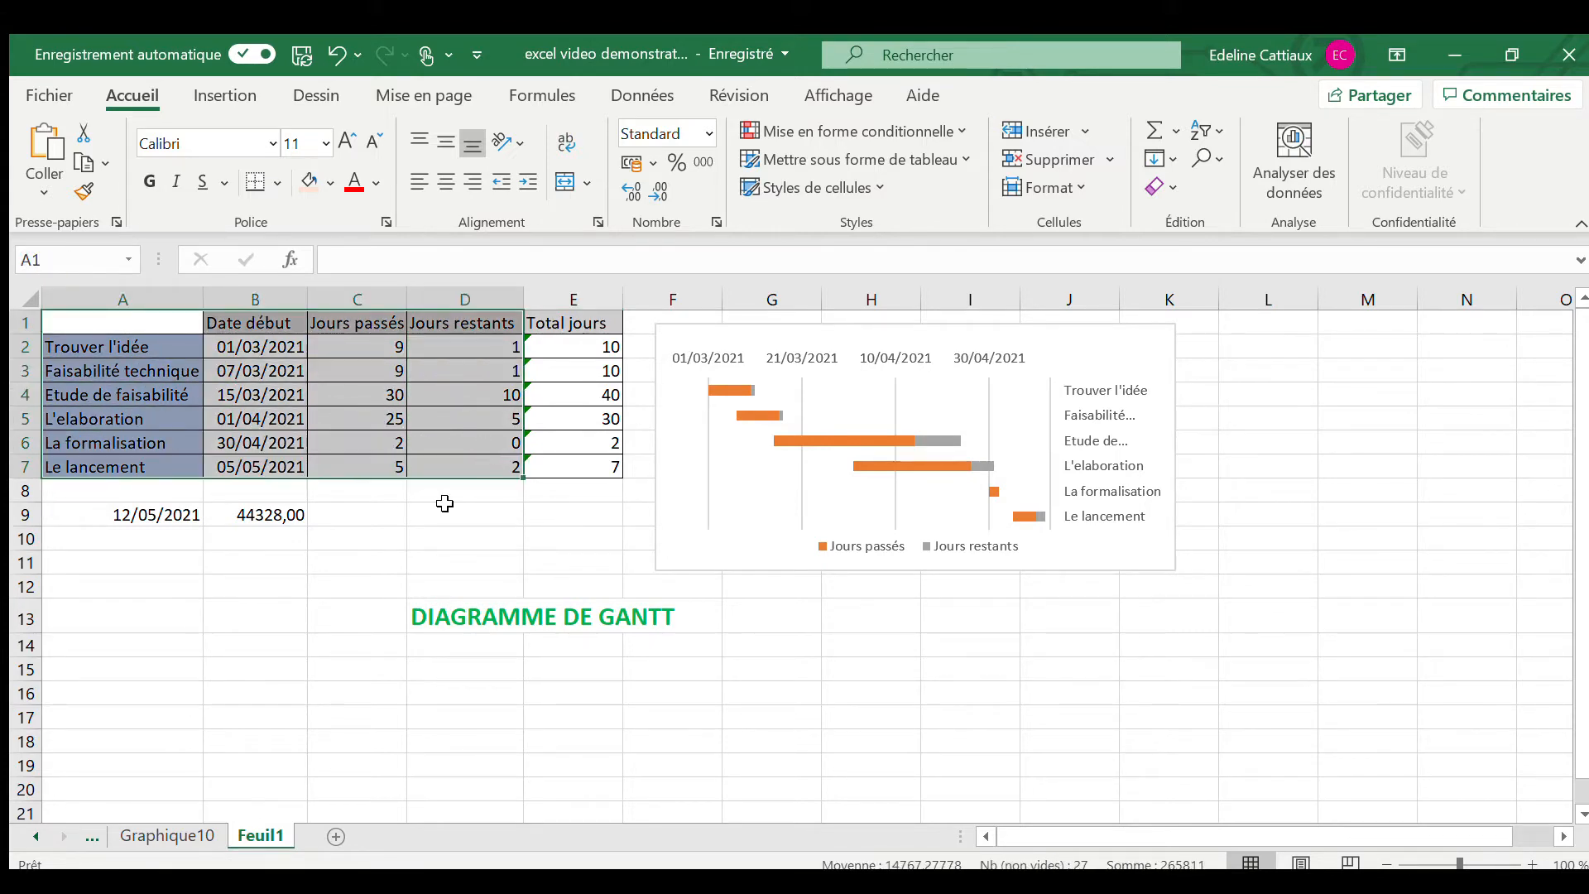
{"action": "left_click", "coordinate": [225, 95]}
{"action": "left_click", "coordinate": [639, 130]}
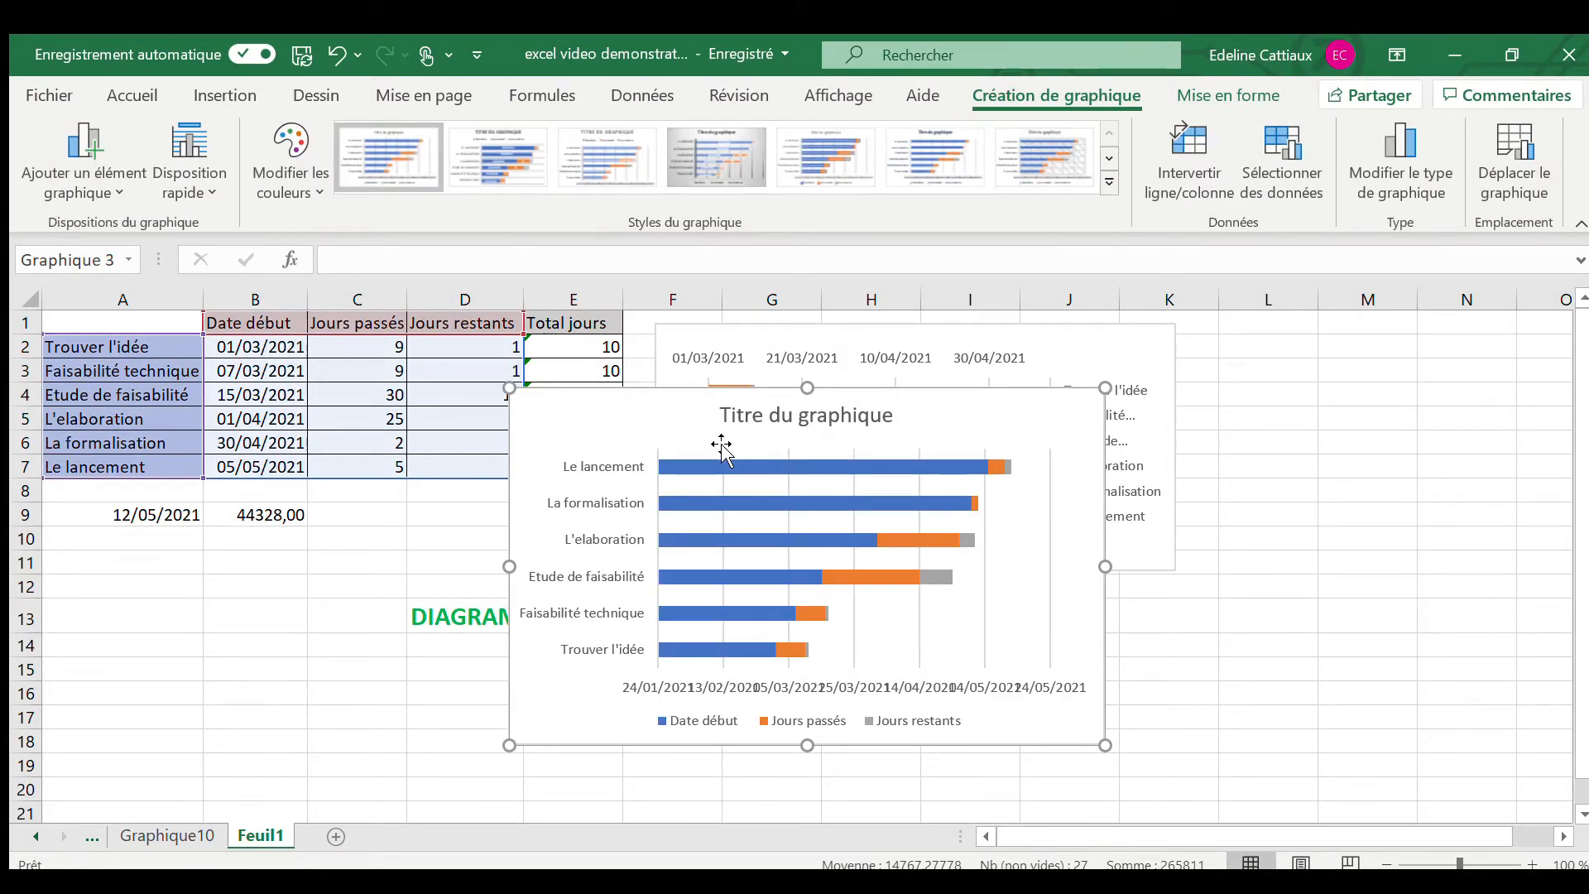
{"action": "left_click", "coordinate": [1496, 145]}
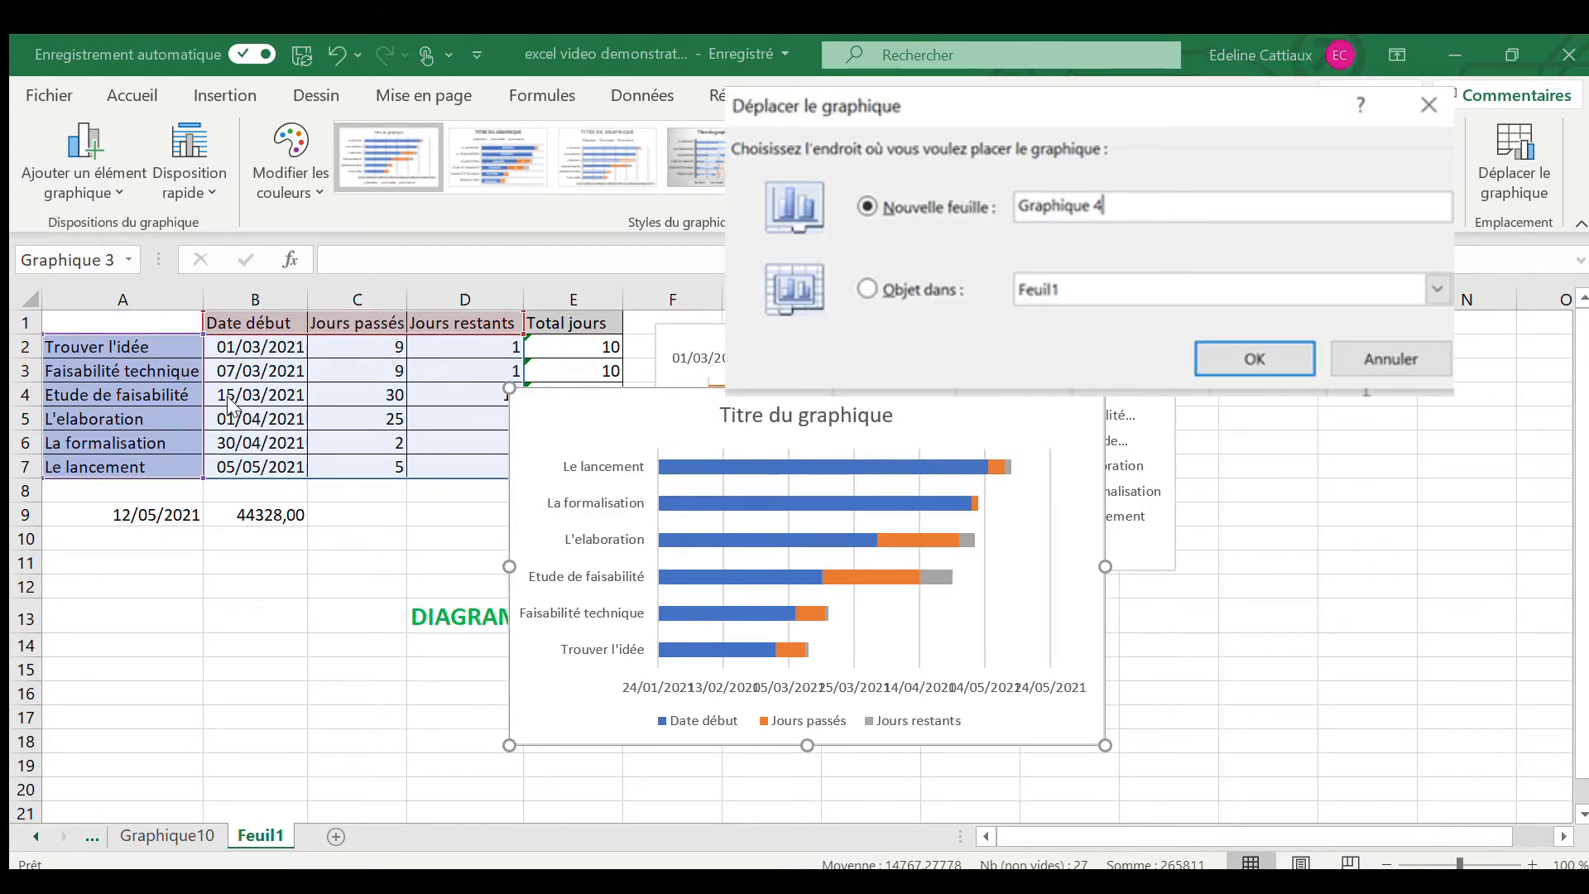
{"action": "key", "text": "Escape"}
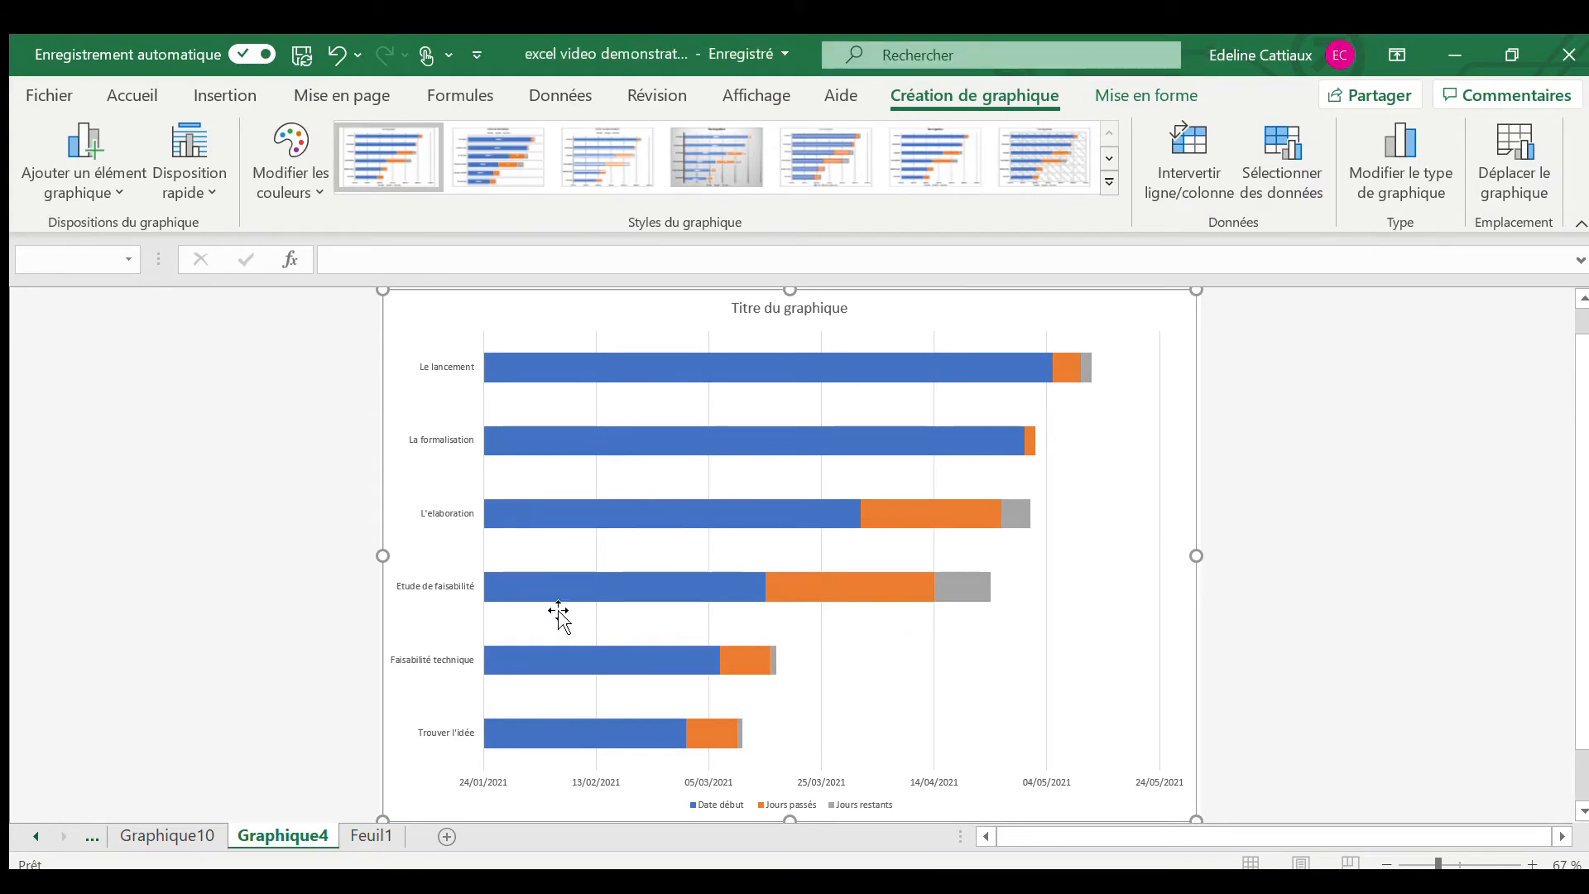
Format the blue Date début series with no fill (Aucun remplissage) and no border line (Aucun trait)
{"action": "left_click", "coordinate": [714, 799]}
{"action": "left_click", "coordinate": [703, 801]}
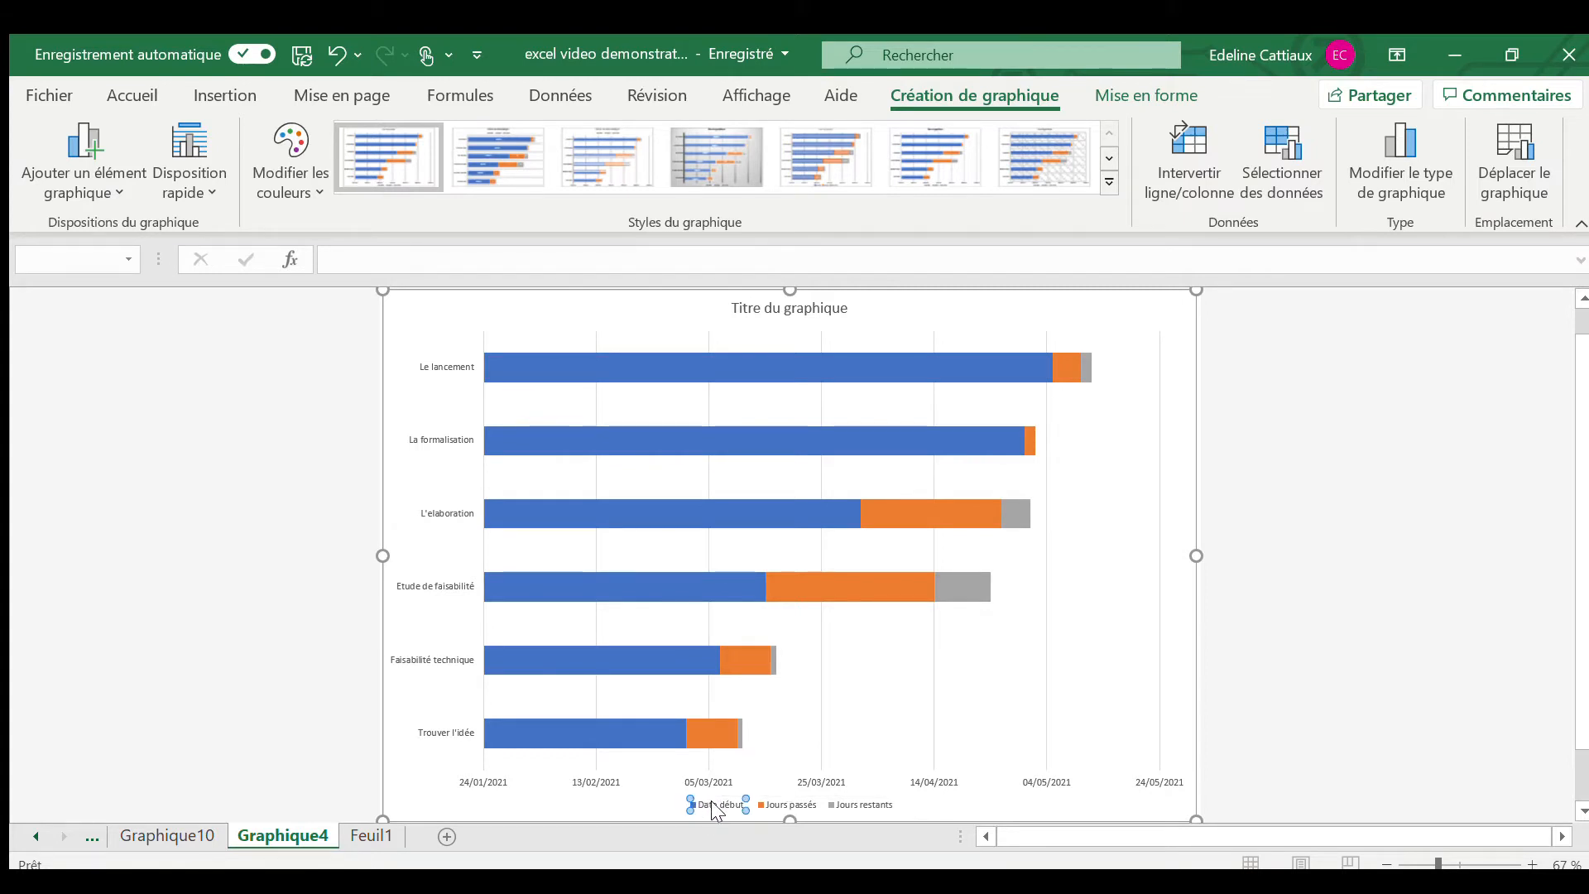
{"action": "left_click", "coordinate": [696, 508]}
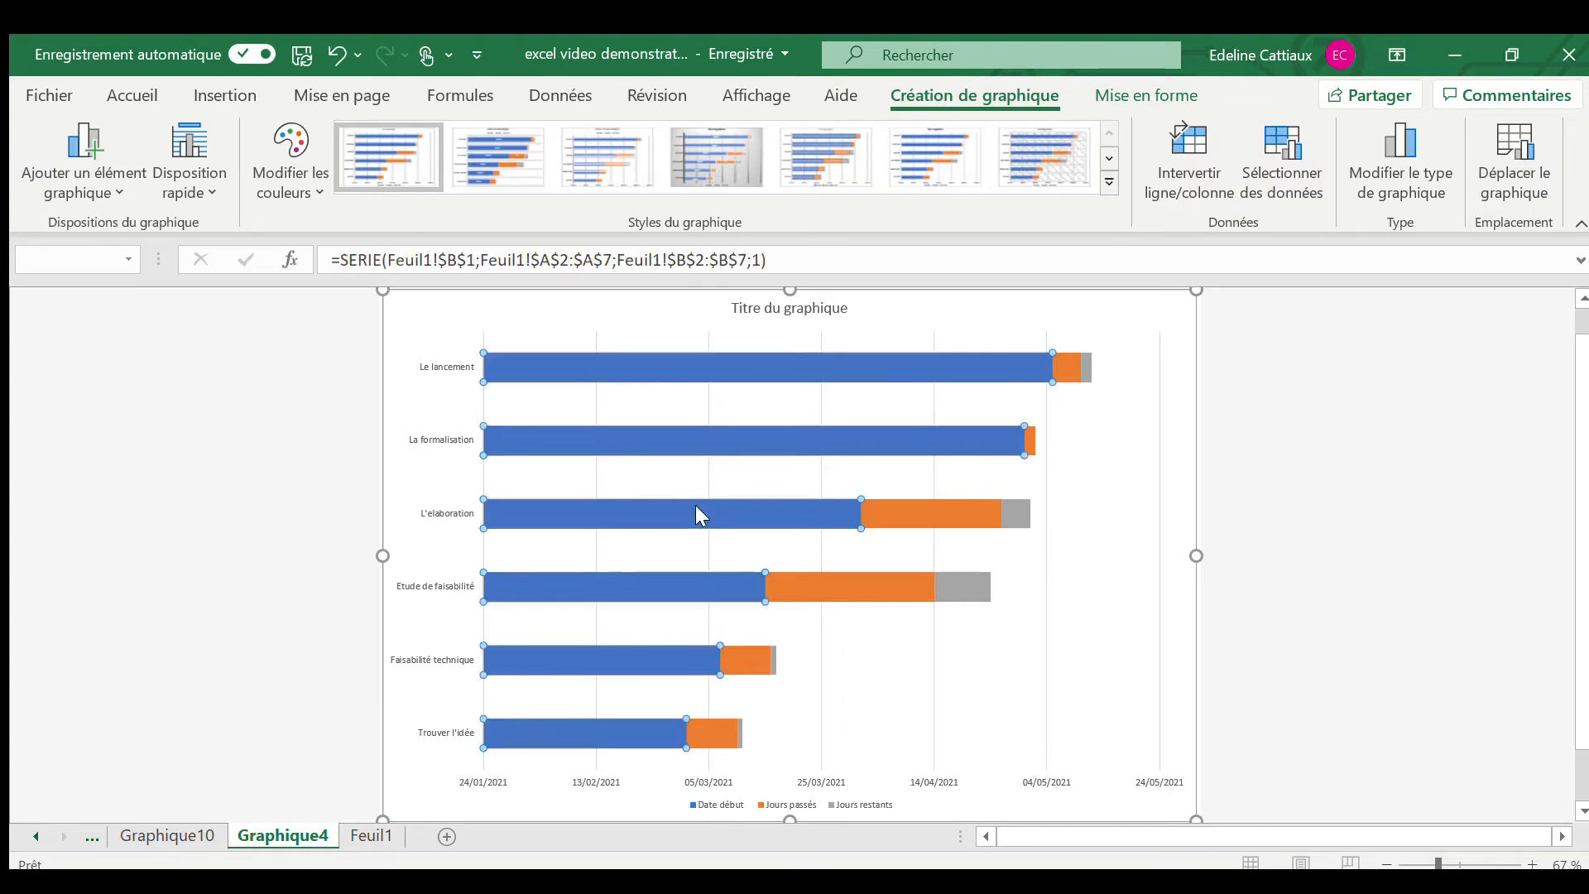
{"action": "right_click", "coordinate": [696, 508]}
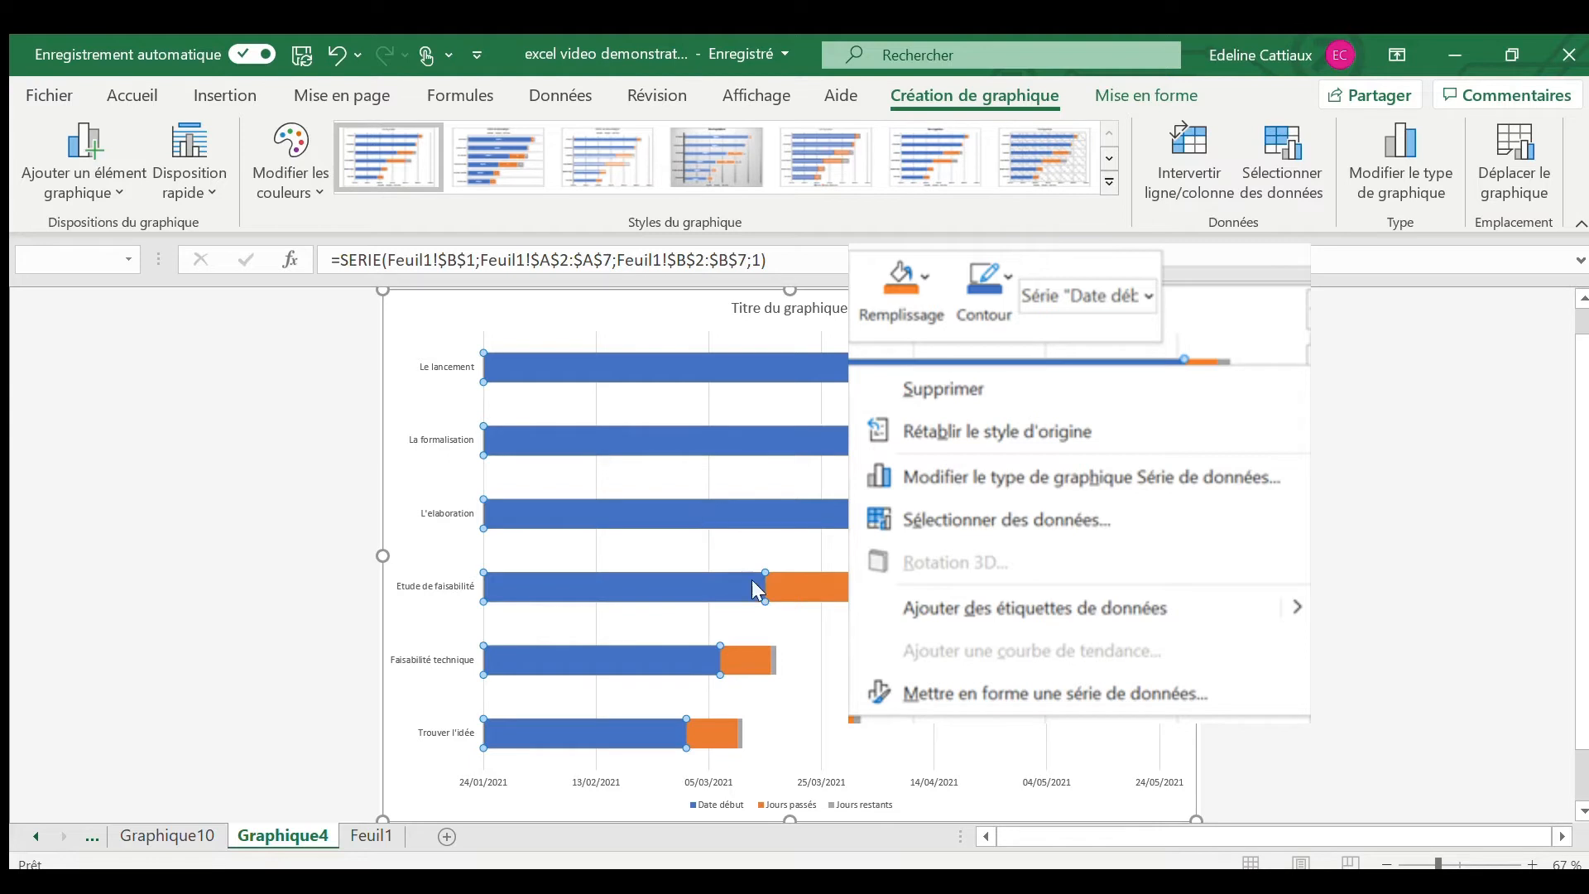
{"action": "left_click", "coordinate": [911, 692]}
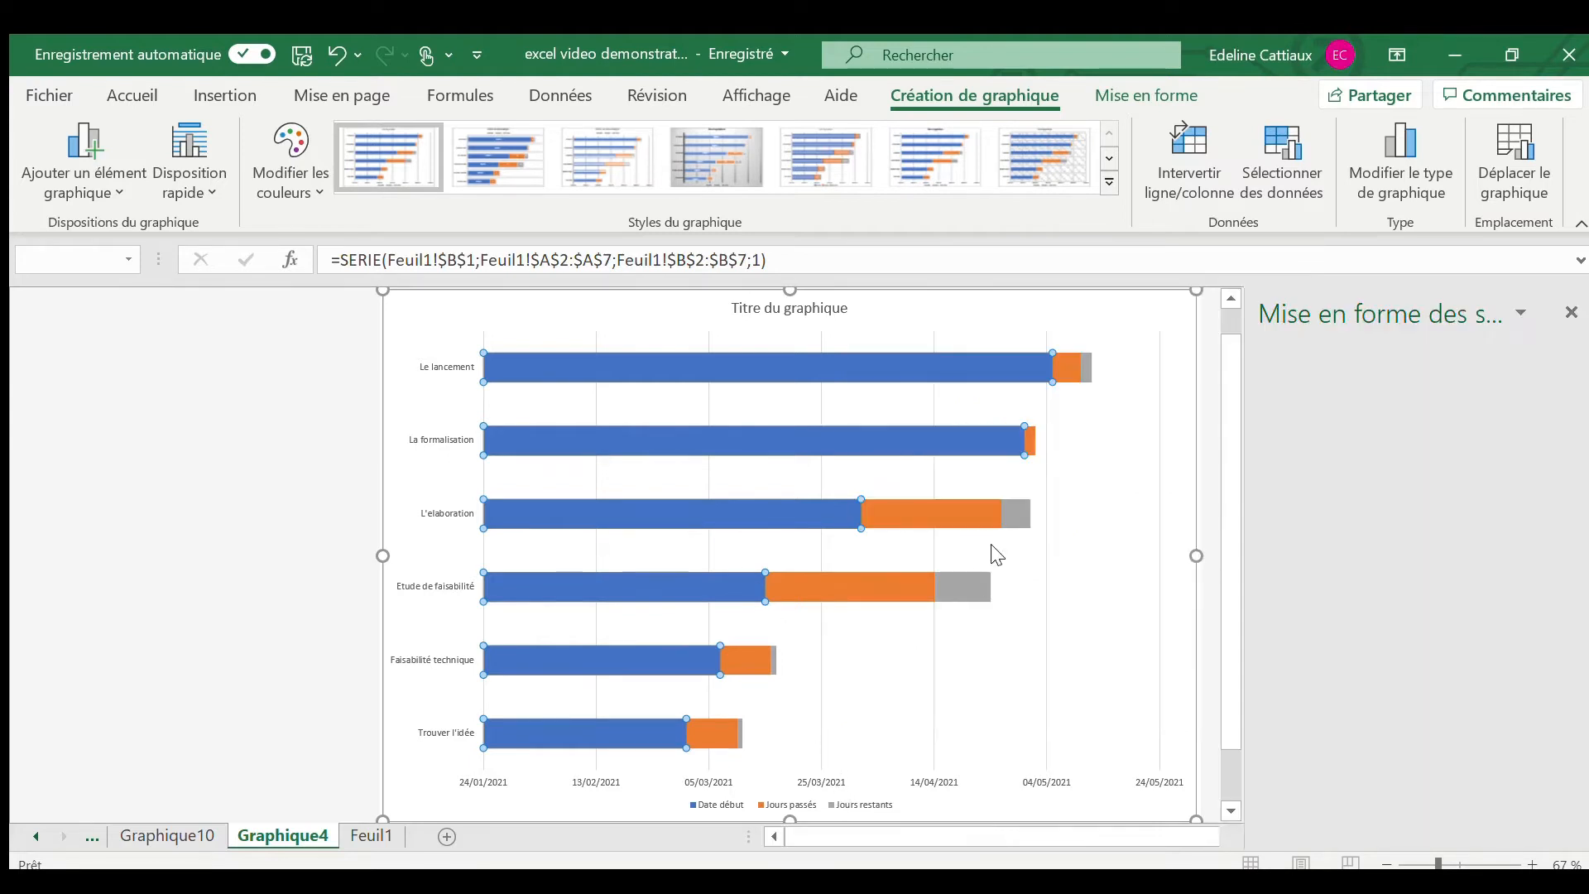
{"action": "left_click", "coordinate": [1274, 397]}
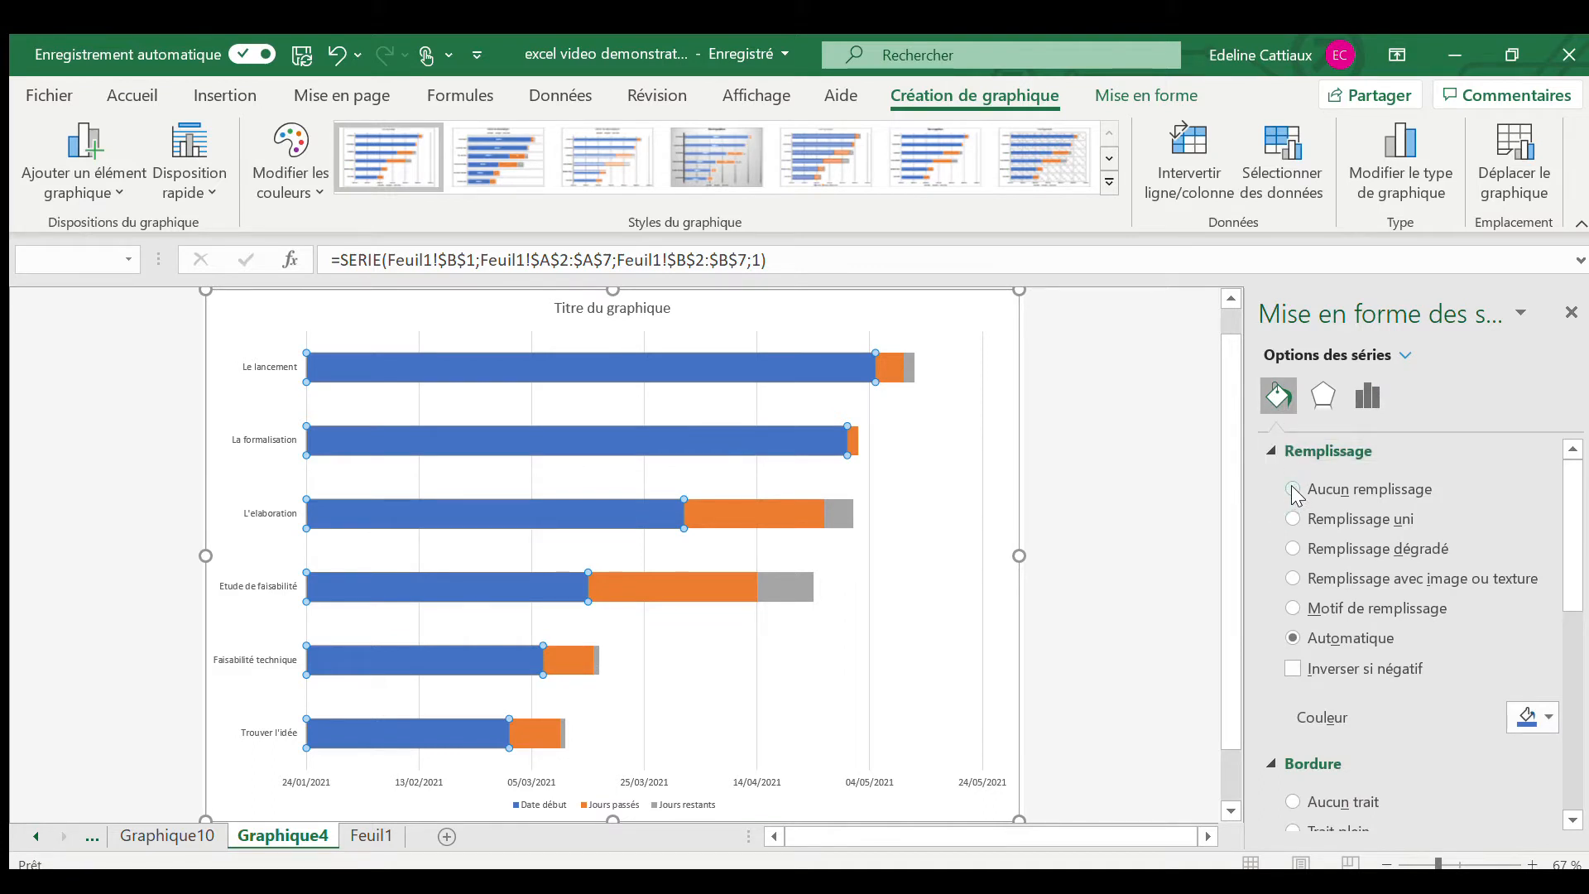
{"action": "left_click", "coordinate": [1294, 490]}
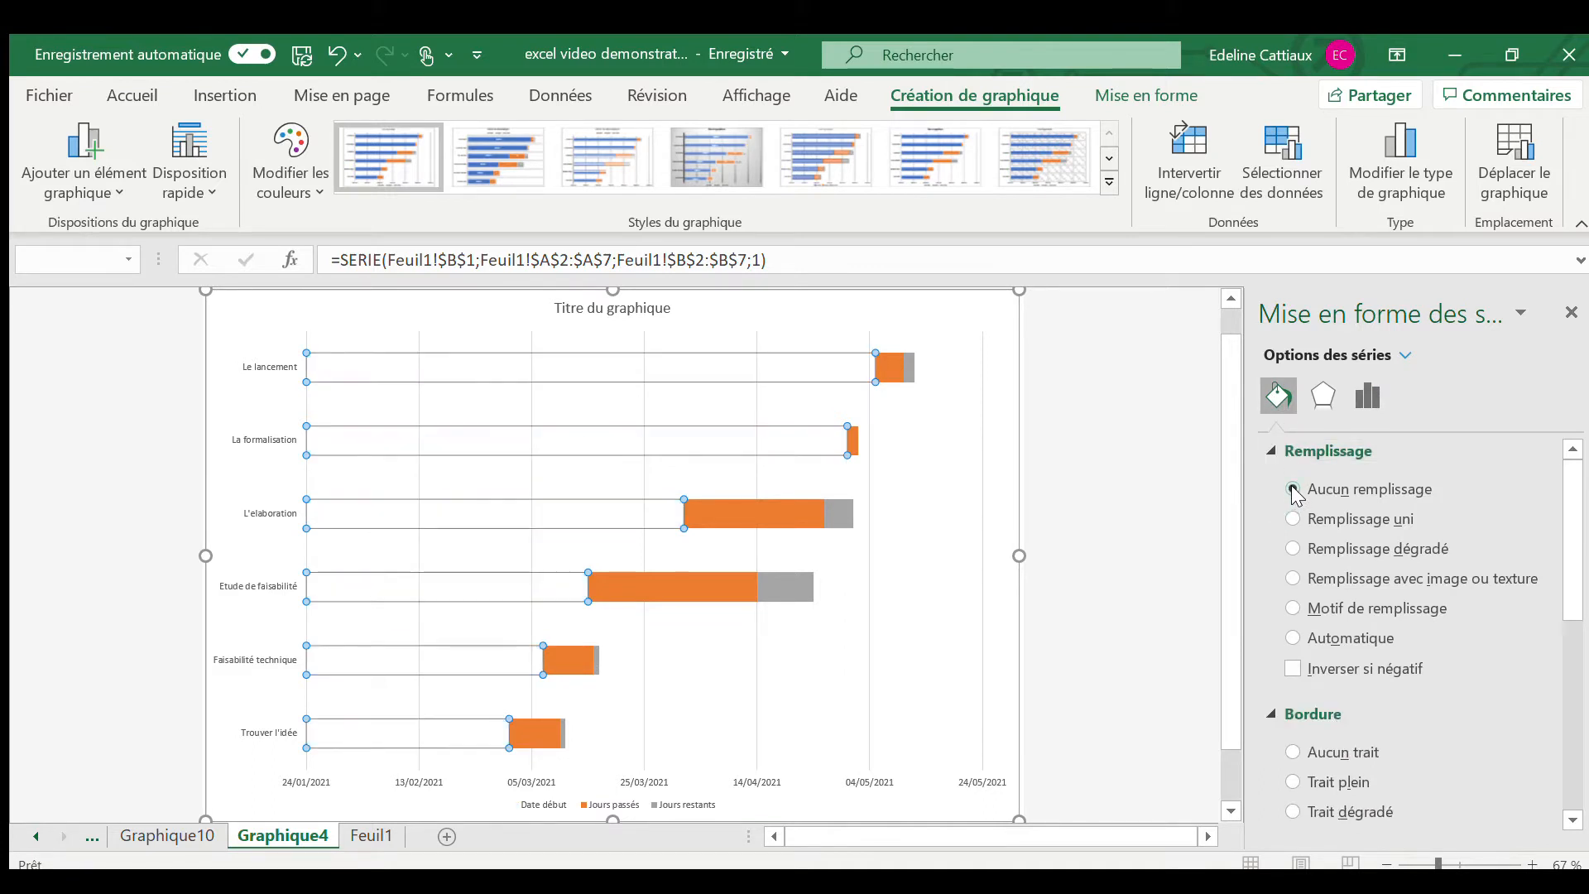
{"action": "left_click", "coordinate": [1293, 752]}
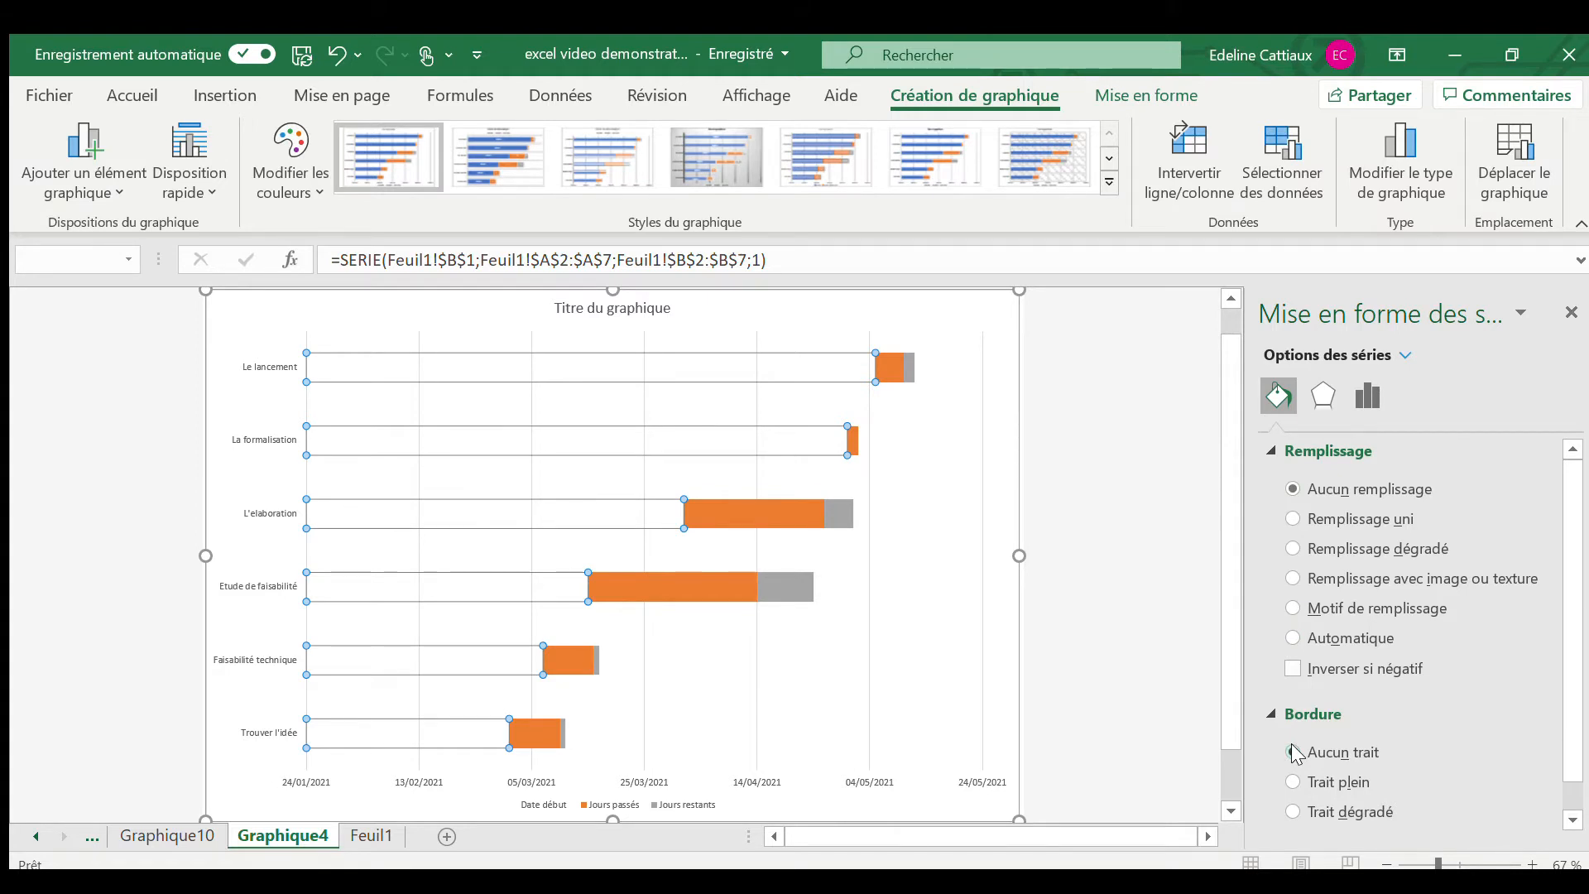
{"action": "left_click", "coordinate": [1572, 307]}
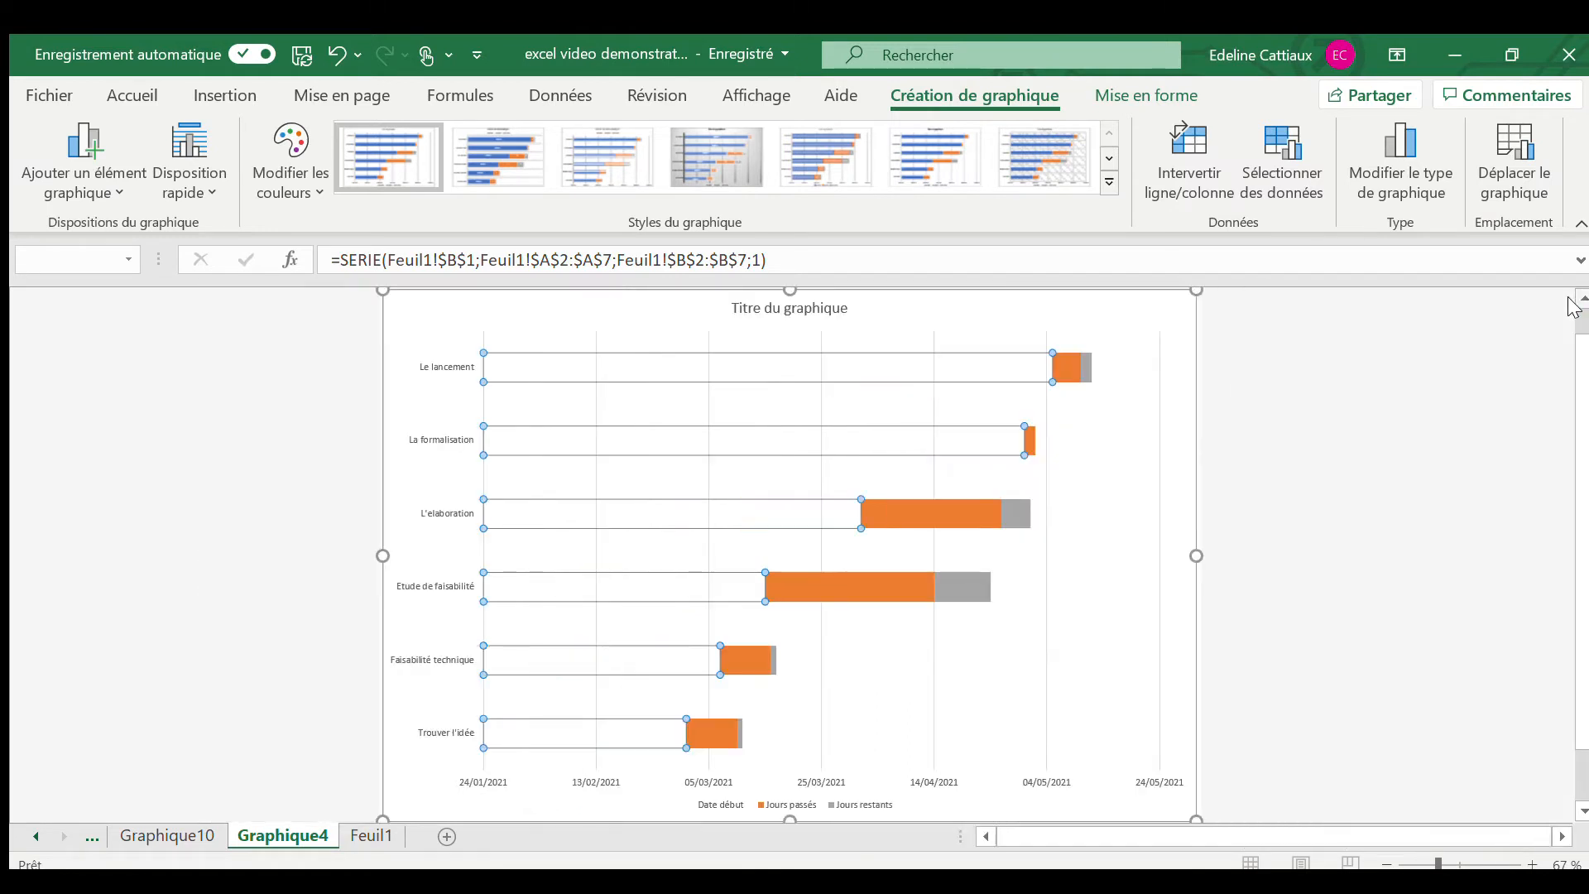
{"action": "left_click", "coordinate": [986, 667]}
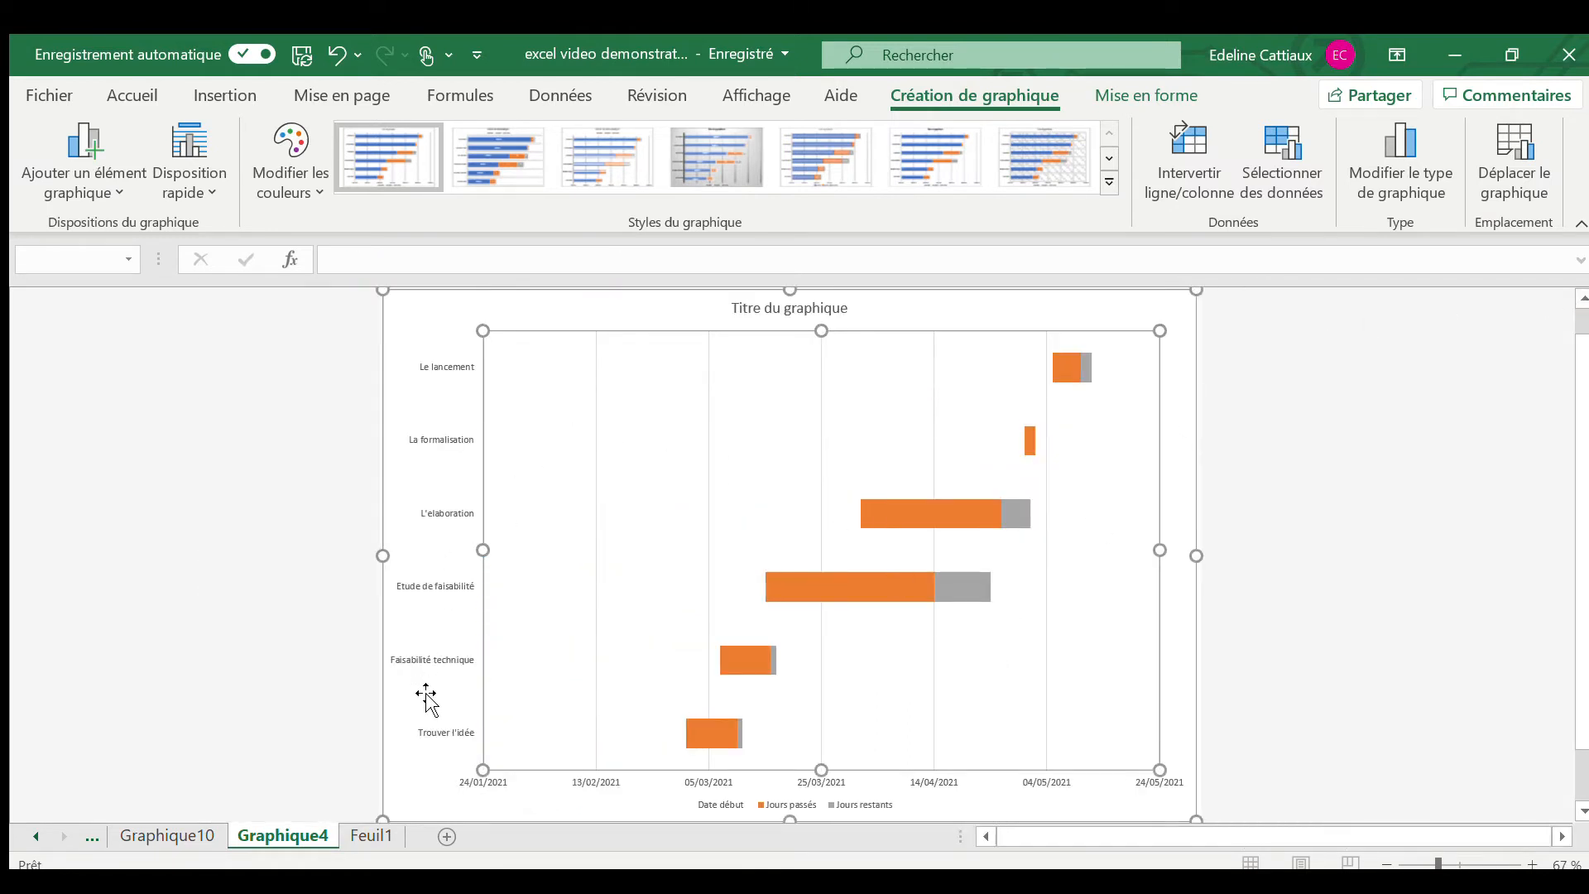
Reverse the order of the task names on the chart's category axis (Abscisses en ordre inverse)
{"action": "left_click", "coordinate": [446, 733]}
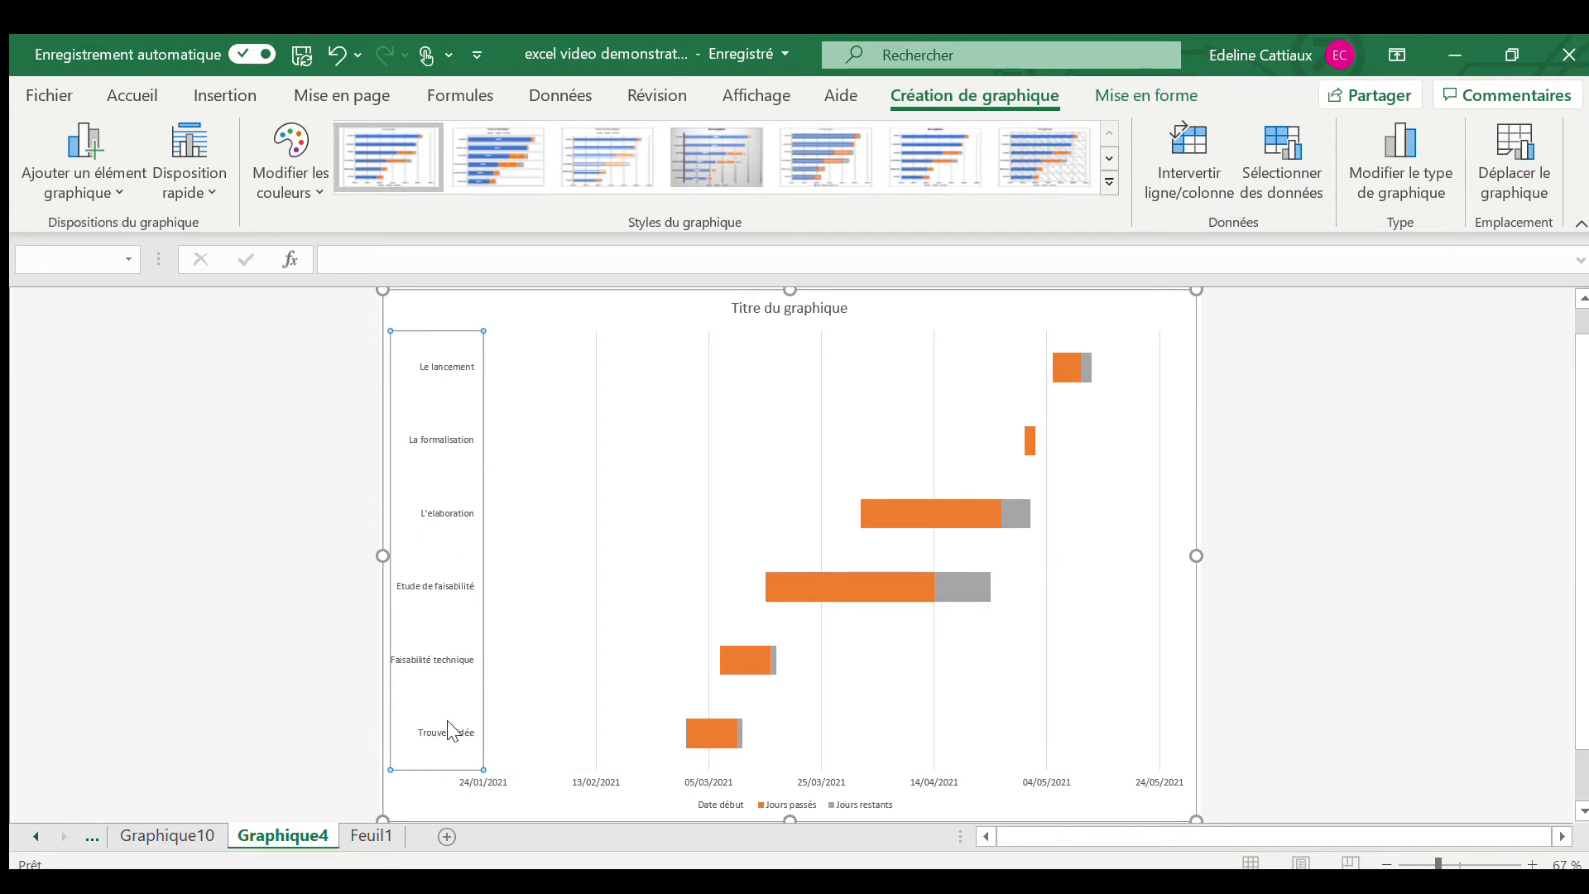
{"action": "key", "text": "shift+F10"}
{"action": "key", "text": "Return"}
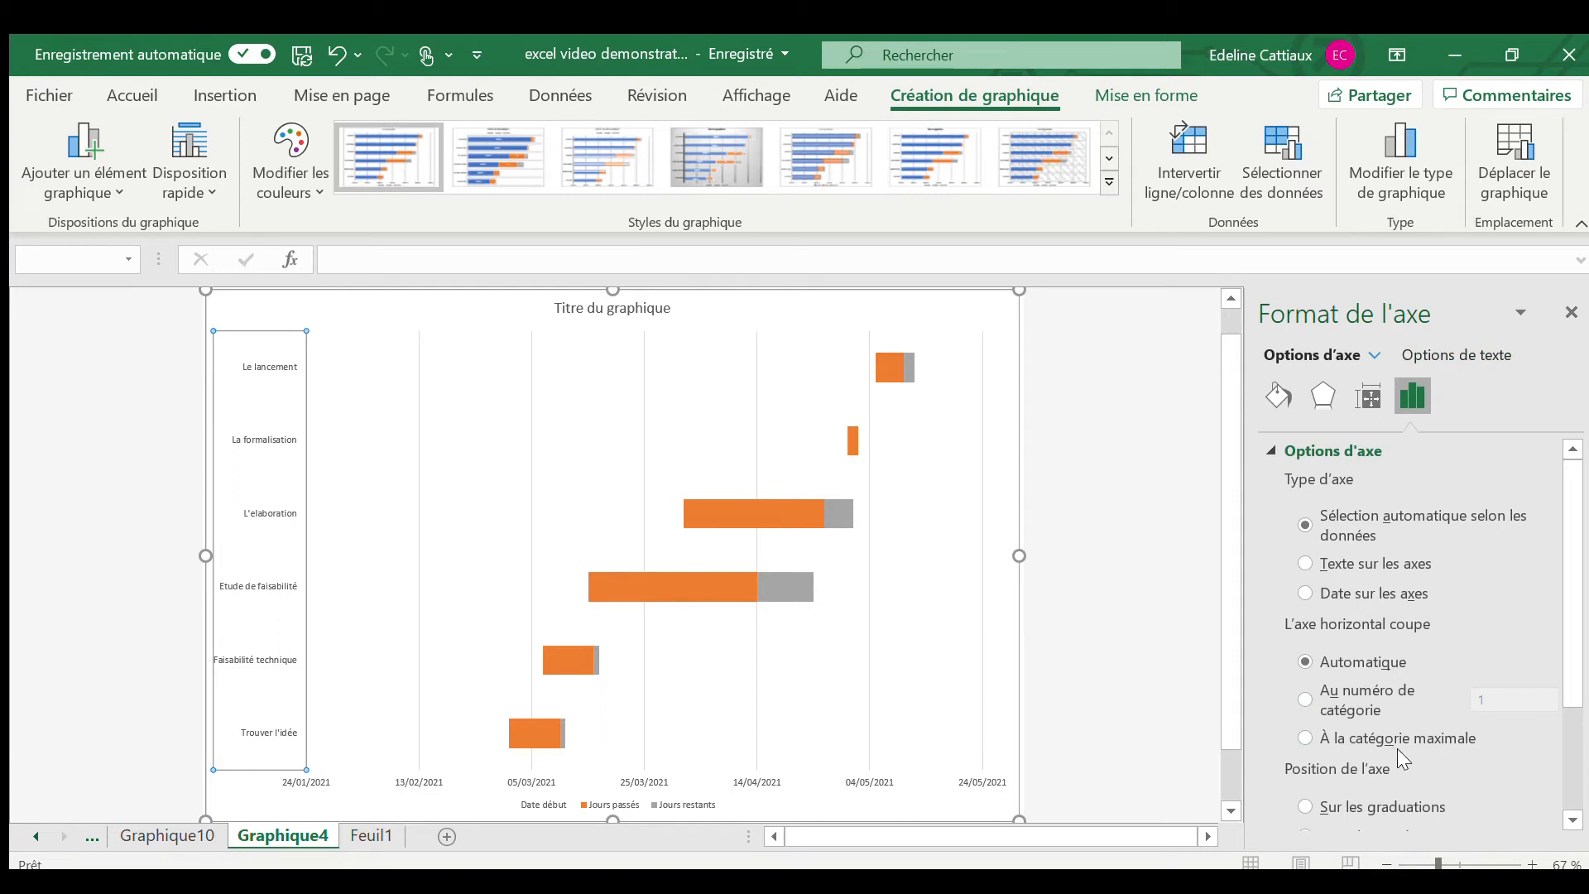
{"action": "left_click_drag", "start_coordinate": [1572, 568], "coordinate": [1568, 667]}
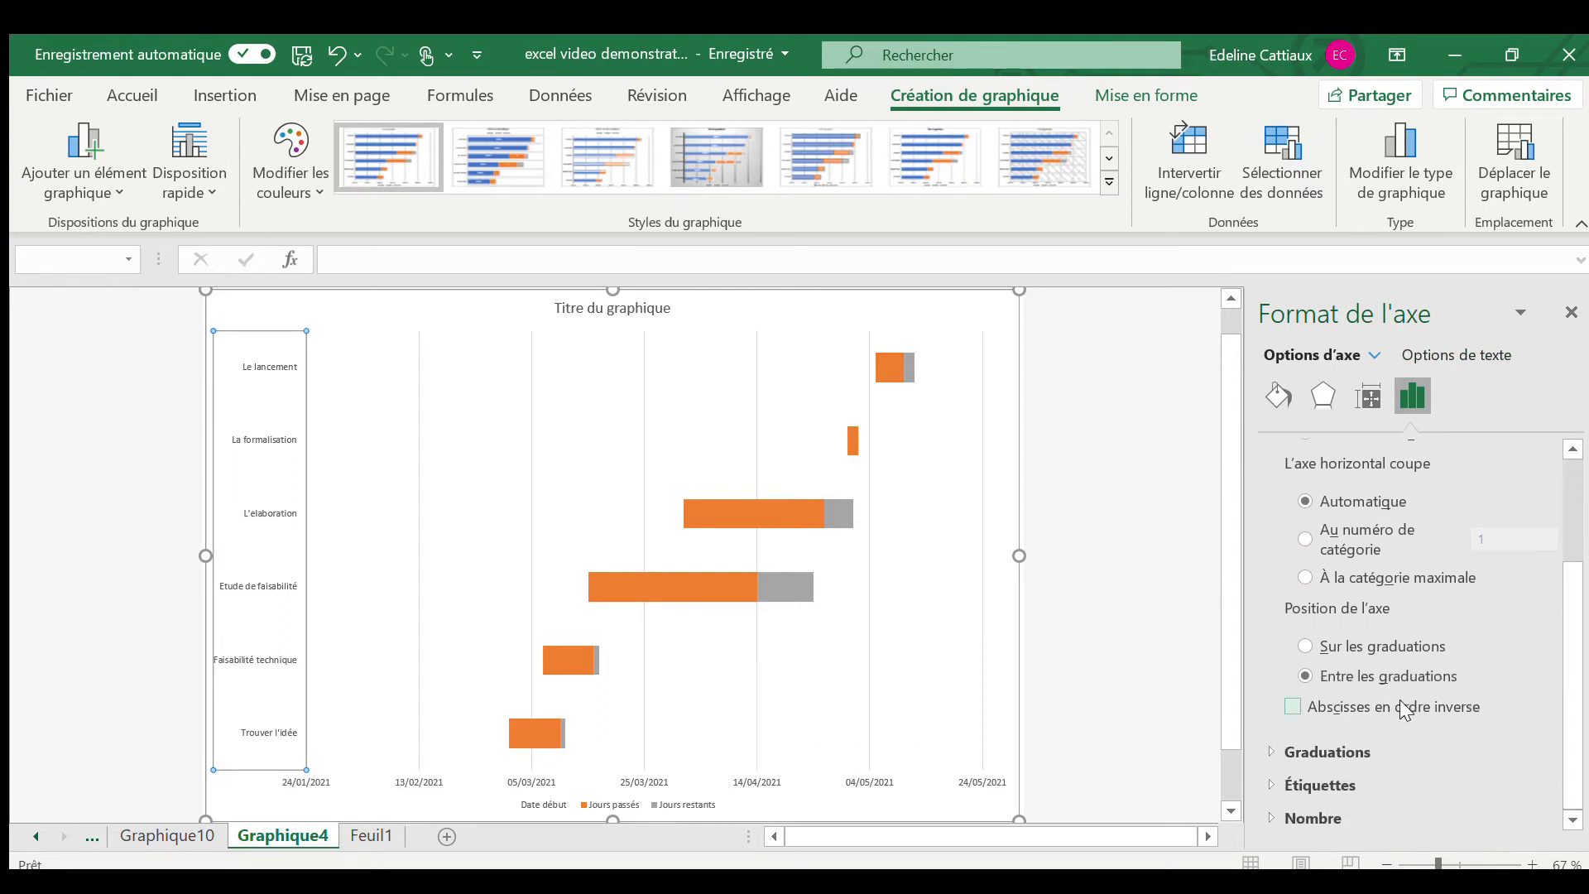
{"action": "left_click", "coordinate": [1355, 708]}
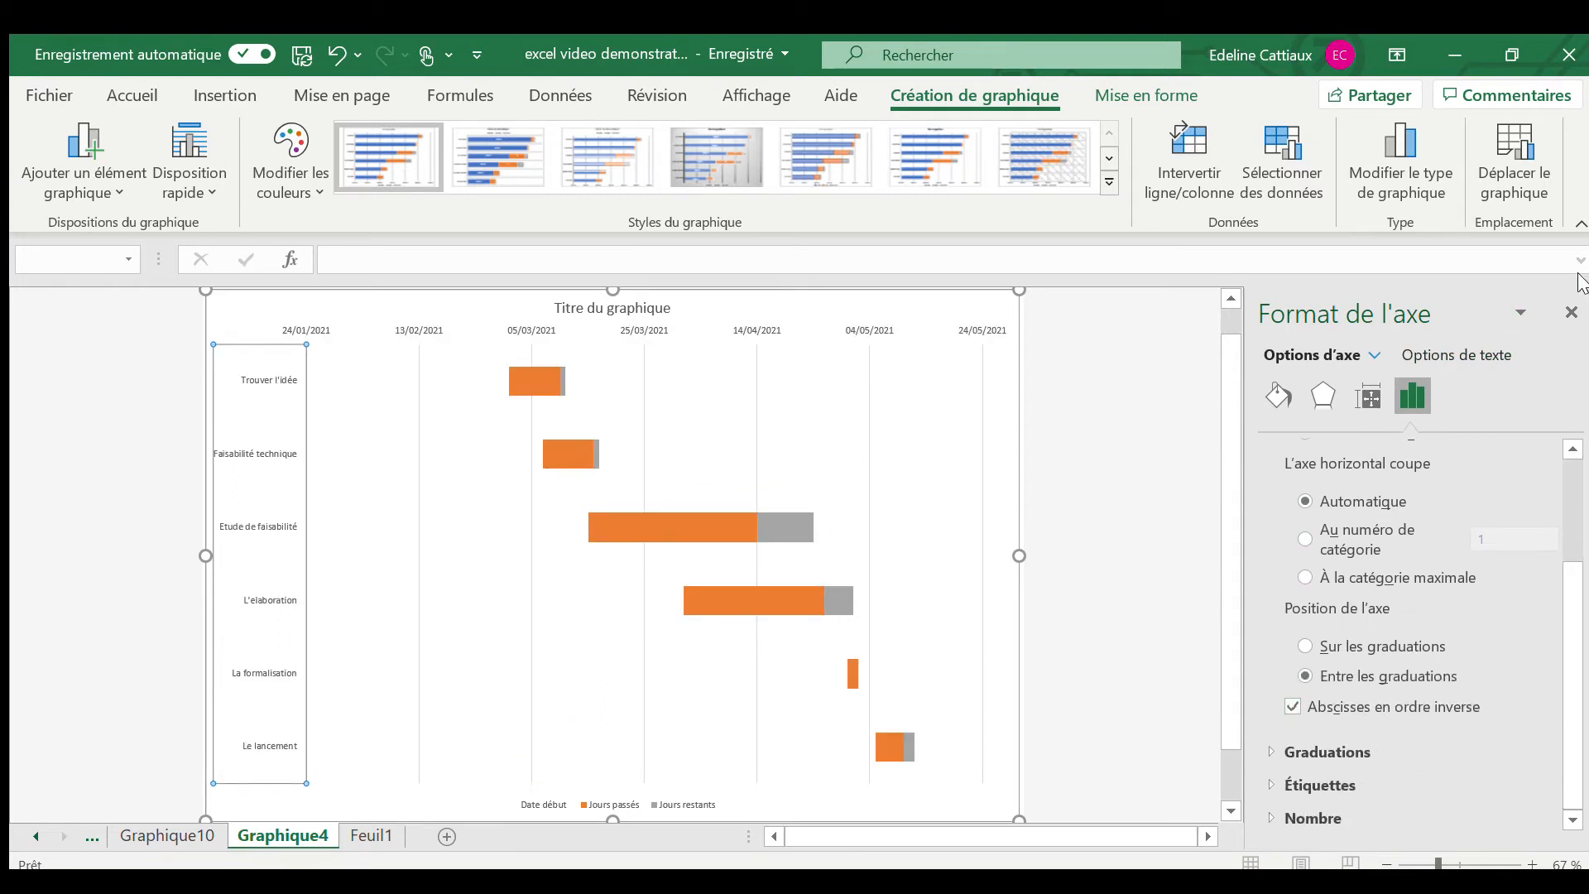
{"action": "left_click", "coordinate": [1566, 313]}
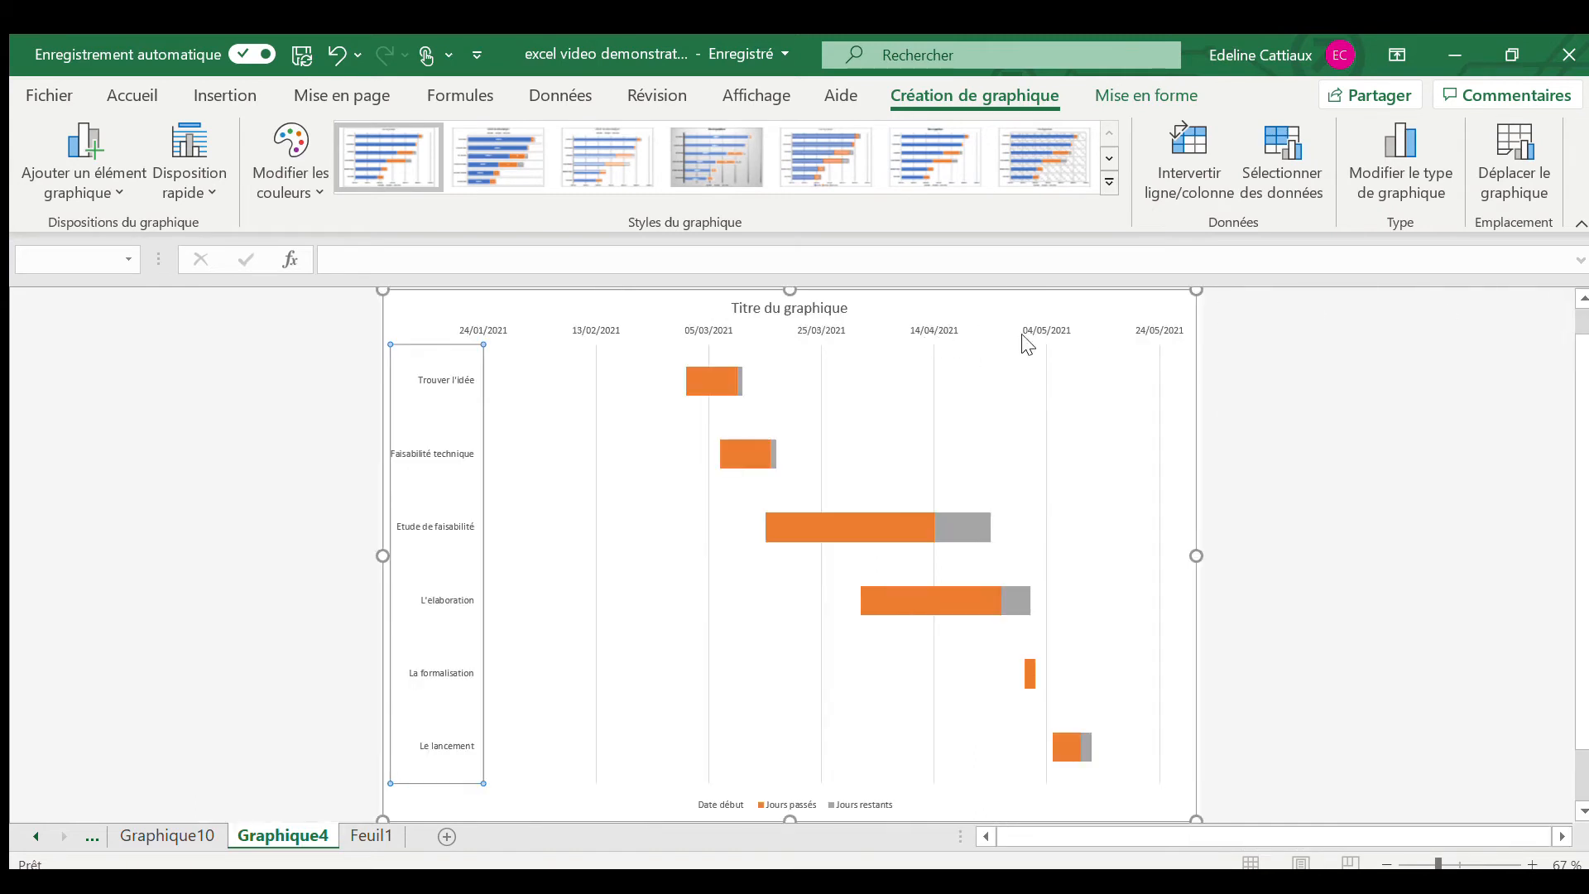
Set the date axis limits to a minimum of 44256 and a maximum of 44328
{"action": "double_click", "coordinate": [931, 324]}
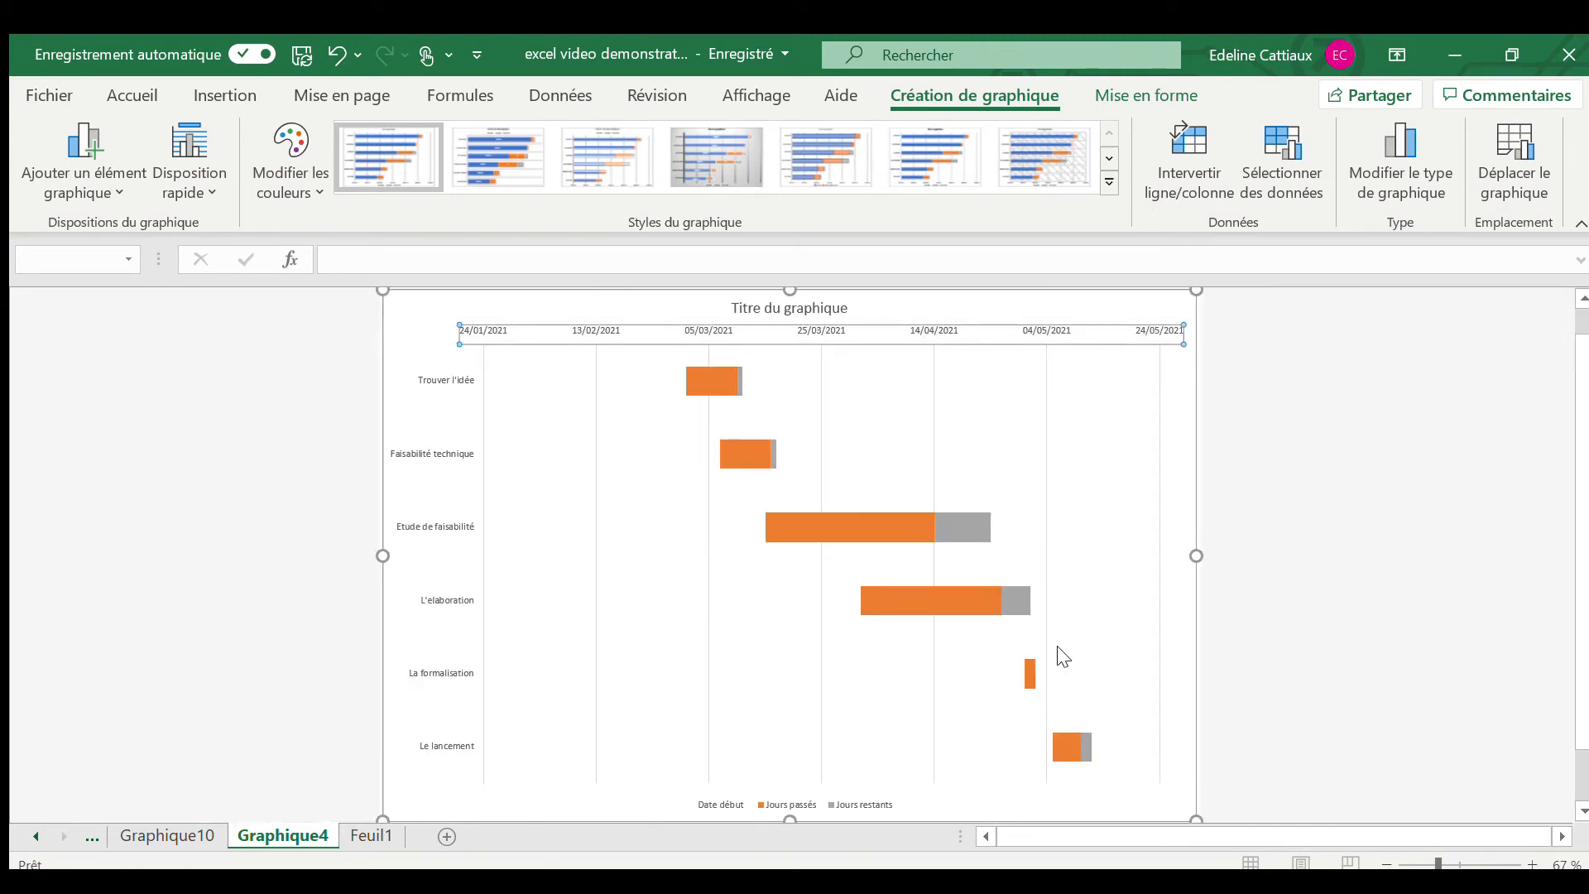
{"action": "left_click_drag", "start_coordinate": [1456, 512], "coordinate": [1409, 503]}
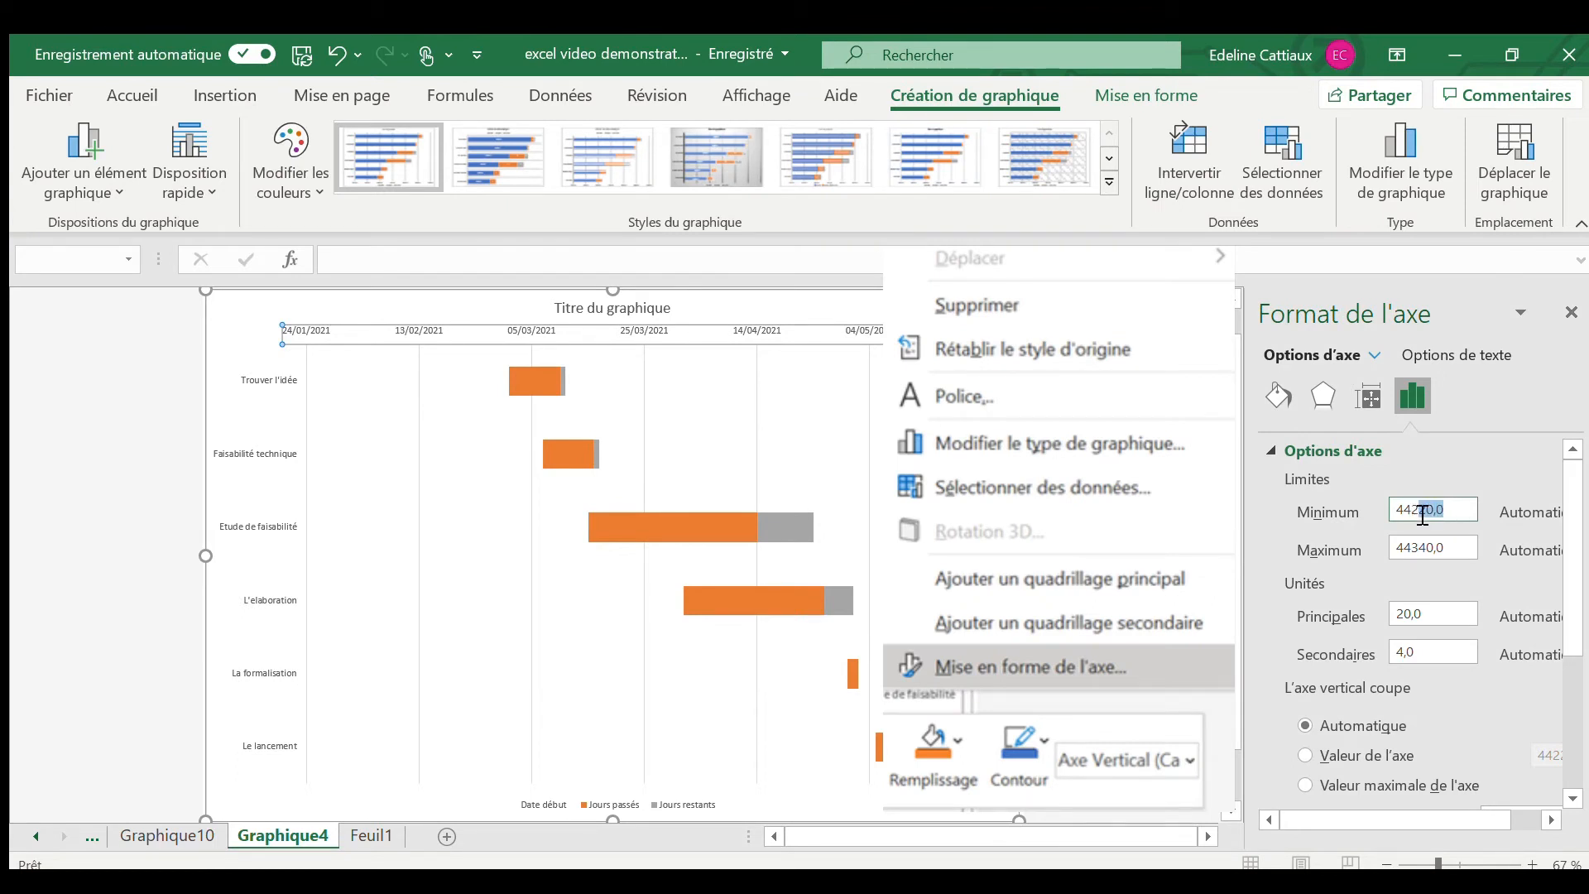
{"action": "type", "text": "56"}
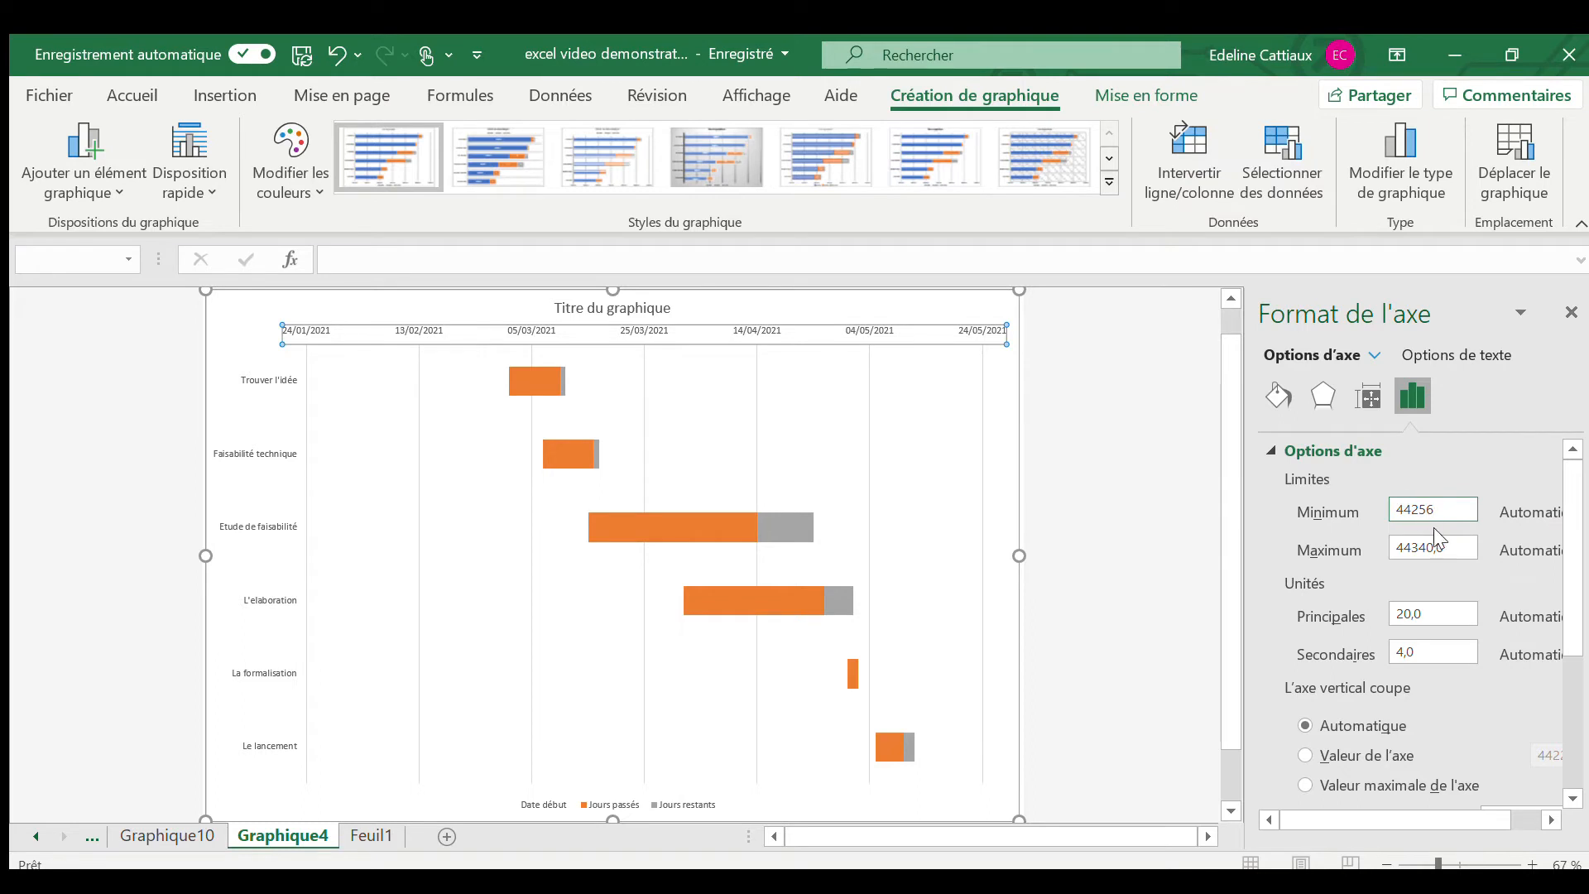
{"action": "left_click_drag", "start_coordinate": [1454, 549], "coordinate": [1425, 553]}
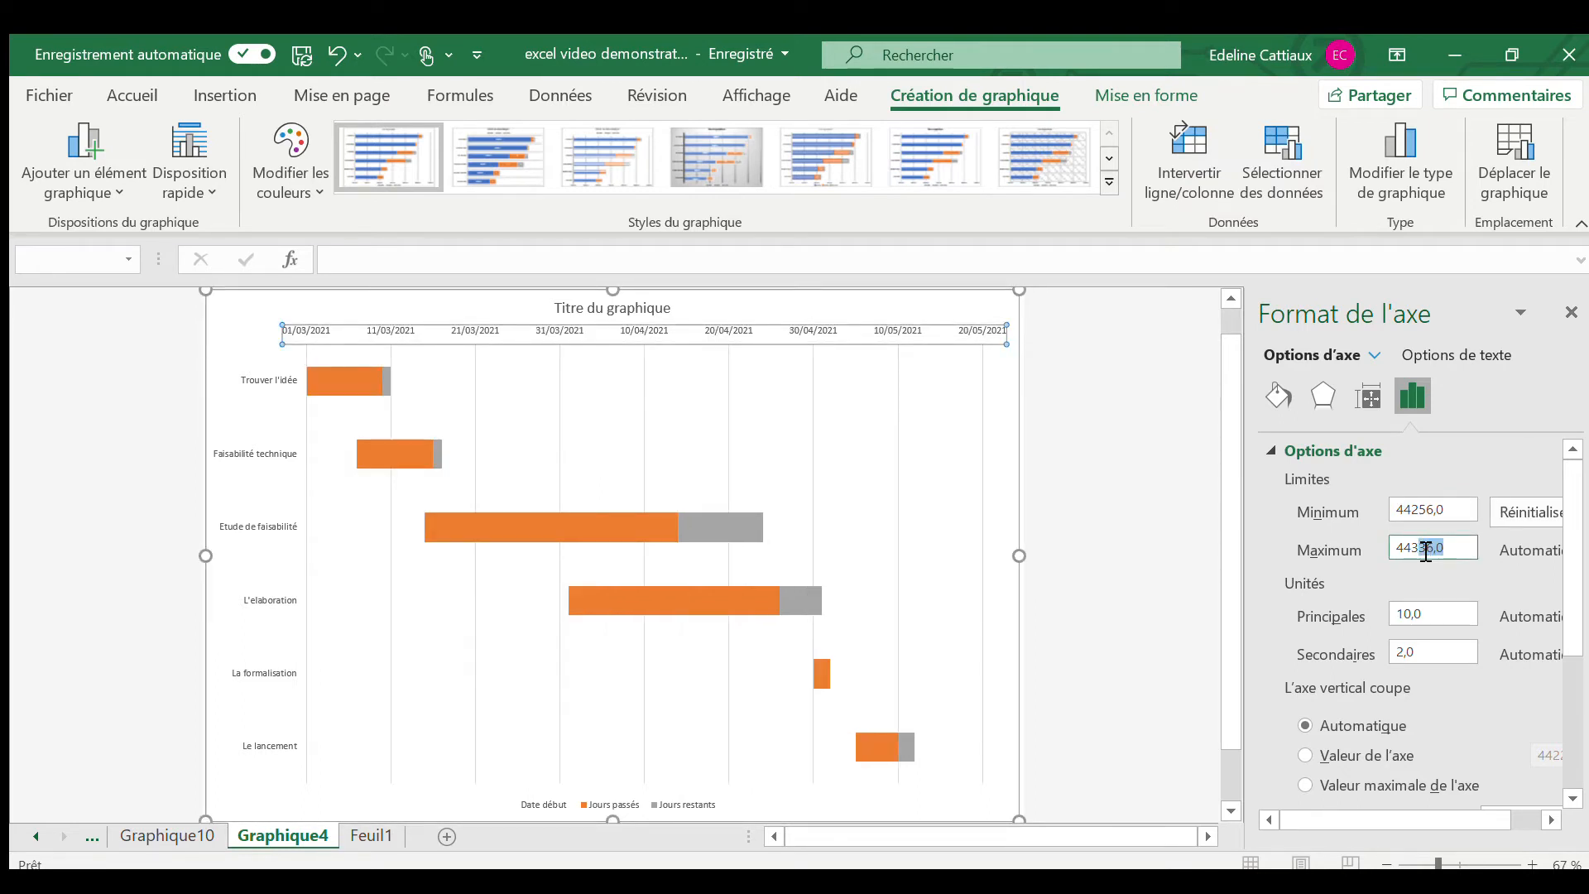
{"action": "type", "text": "28"}
Set the date axis units to 15 for Principales and 1 for Secondaires
{"action": "left_click_drag", "start_coordinate": [1437, 615], "coordinate": [1409, 619]}
{"action": "type", "text": "5"}
{"action": "left_click", "coordinate": [1425, 649]}
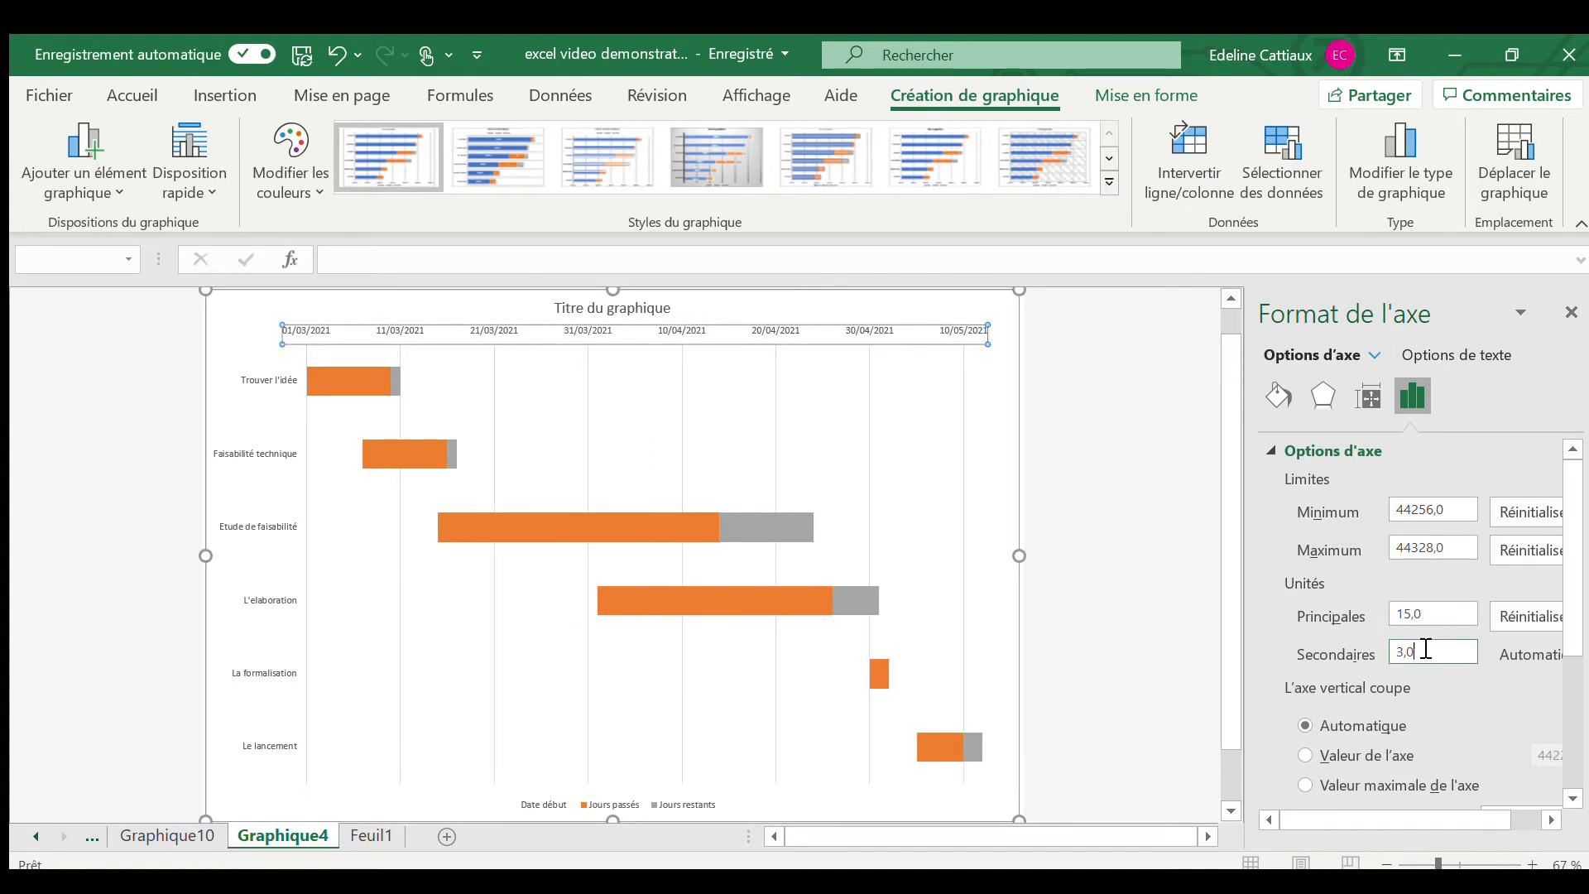
{"action": "key", "text": "BackSpace"}
{"action": "key", "text": "BackSpace"}
{"action": "key", "text": "BackSpace"}
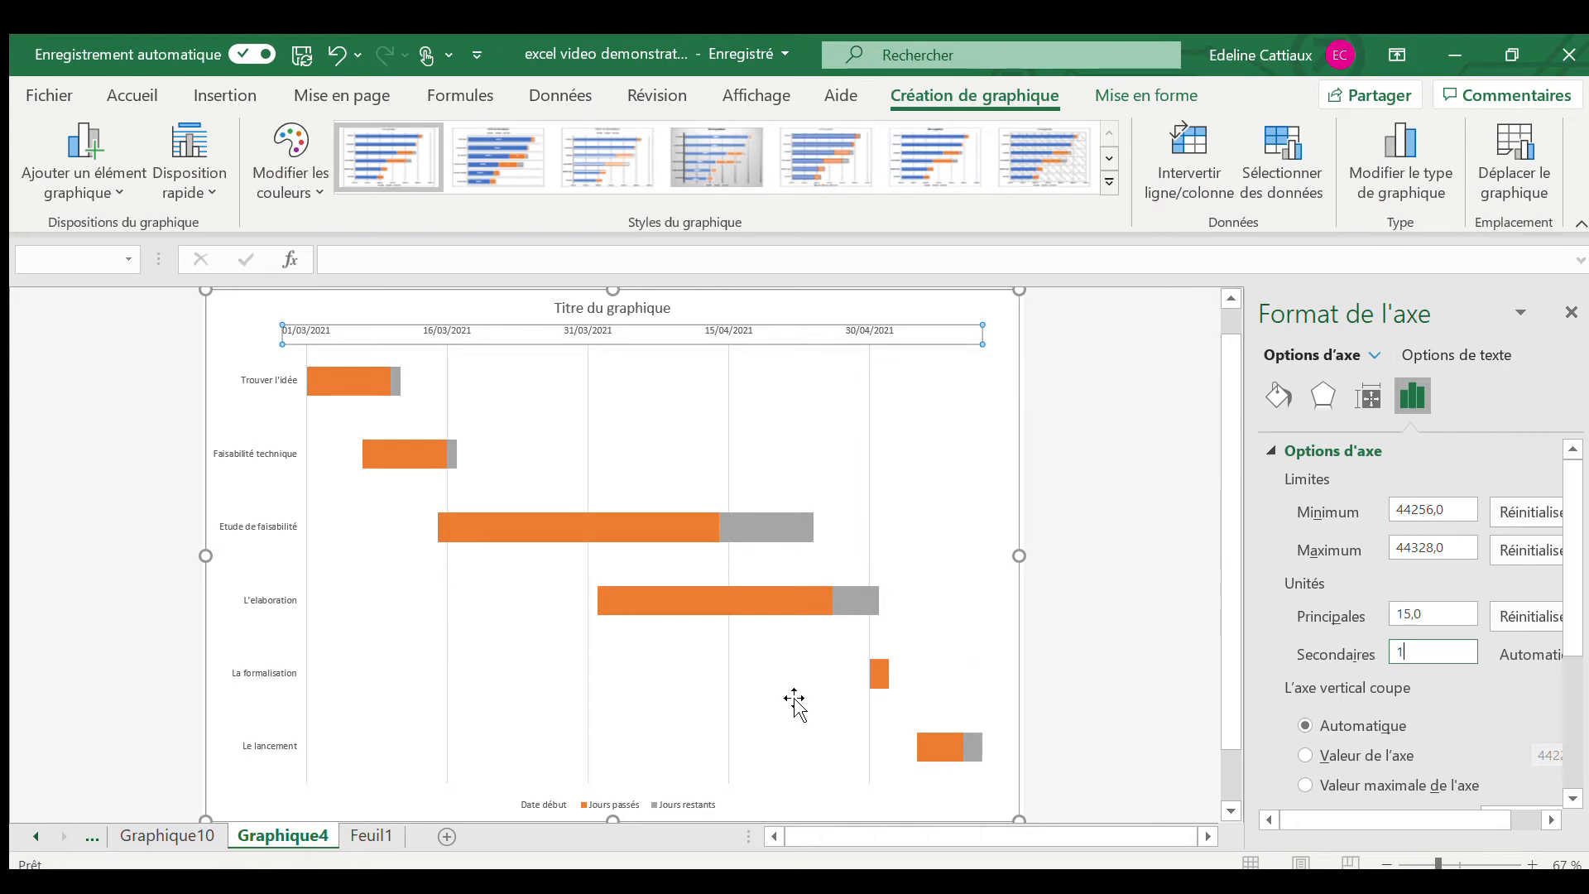
Examine on Feuil1 the first task's start date, the end date with its serial number in row 9, and the last task's start date and total days
{"action": "left_click", "coordinate": [359, 830]}
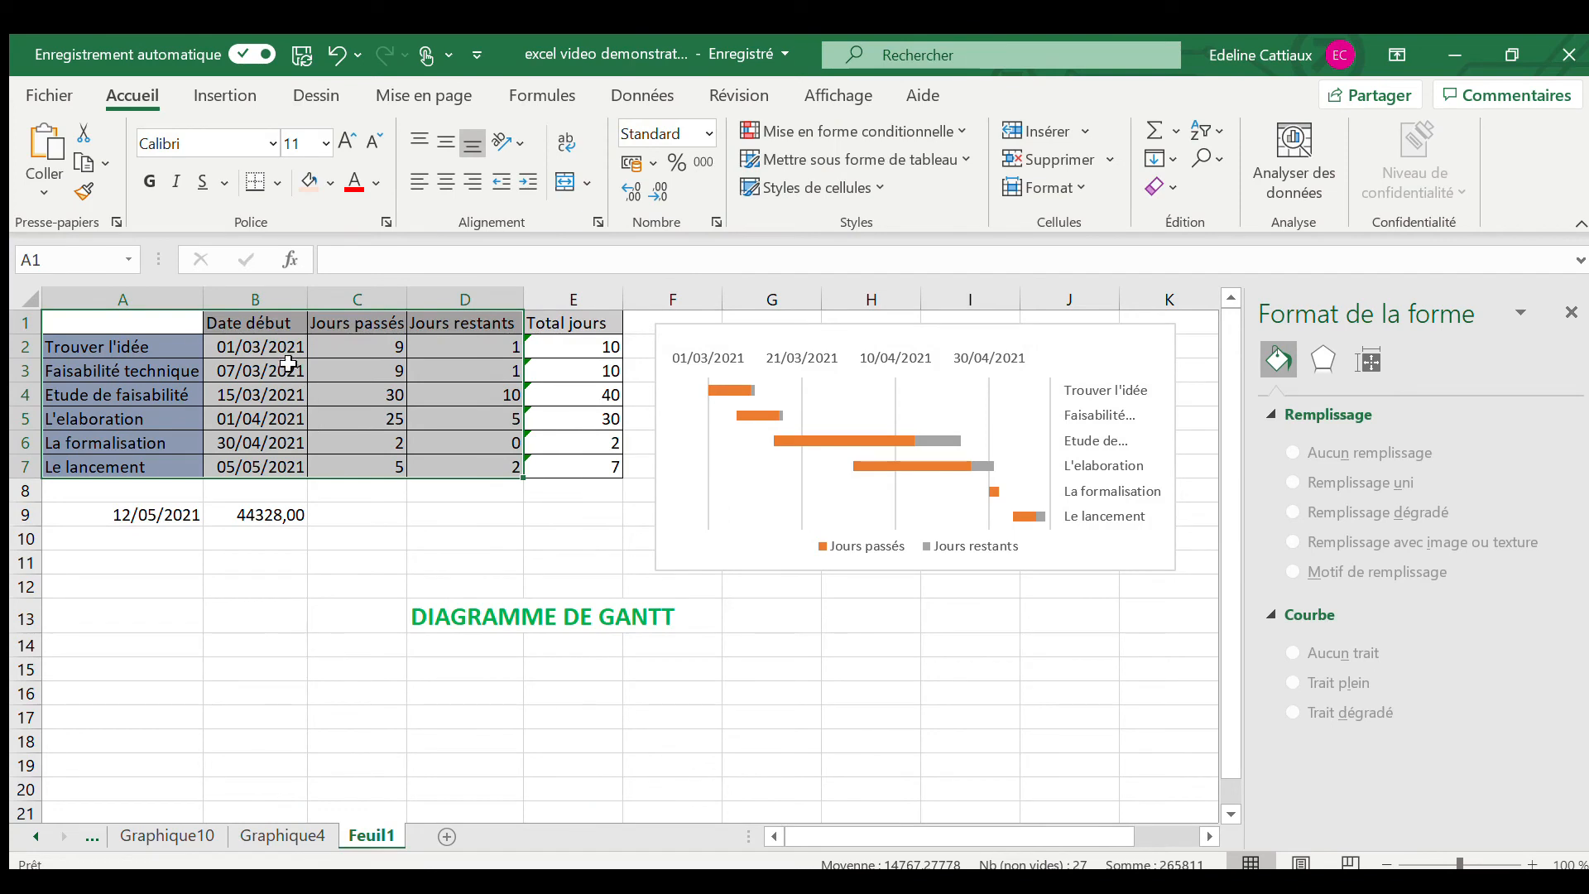
{"action": "left_click", "coordinate": [284, 366]}
{"action": "left_click", "coordinate": [286, 346]}
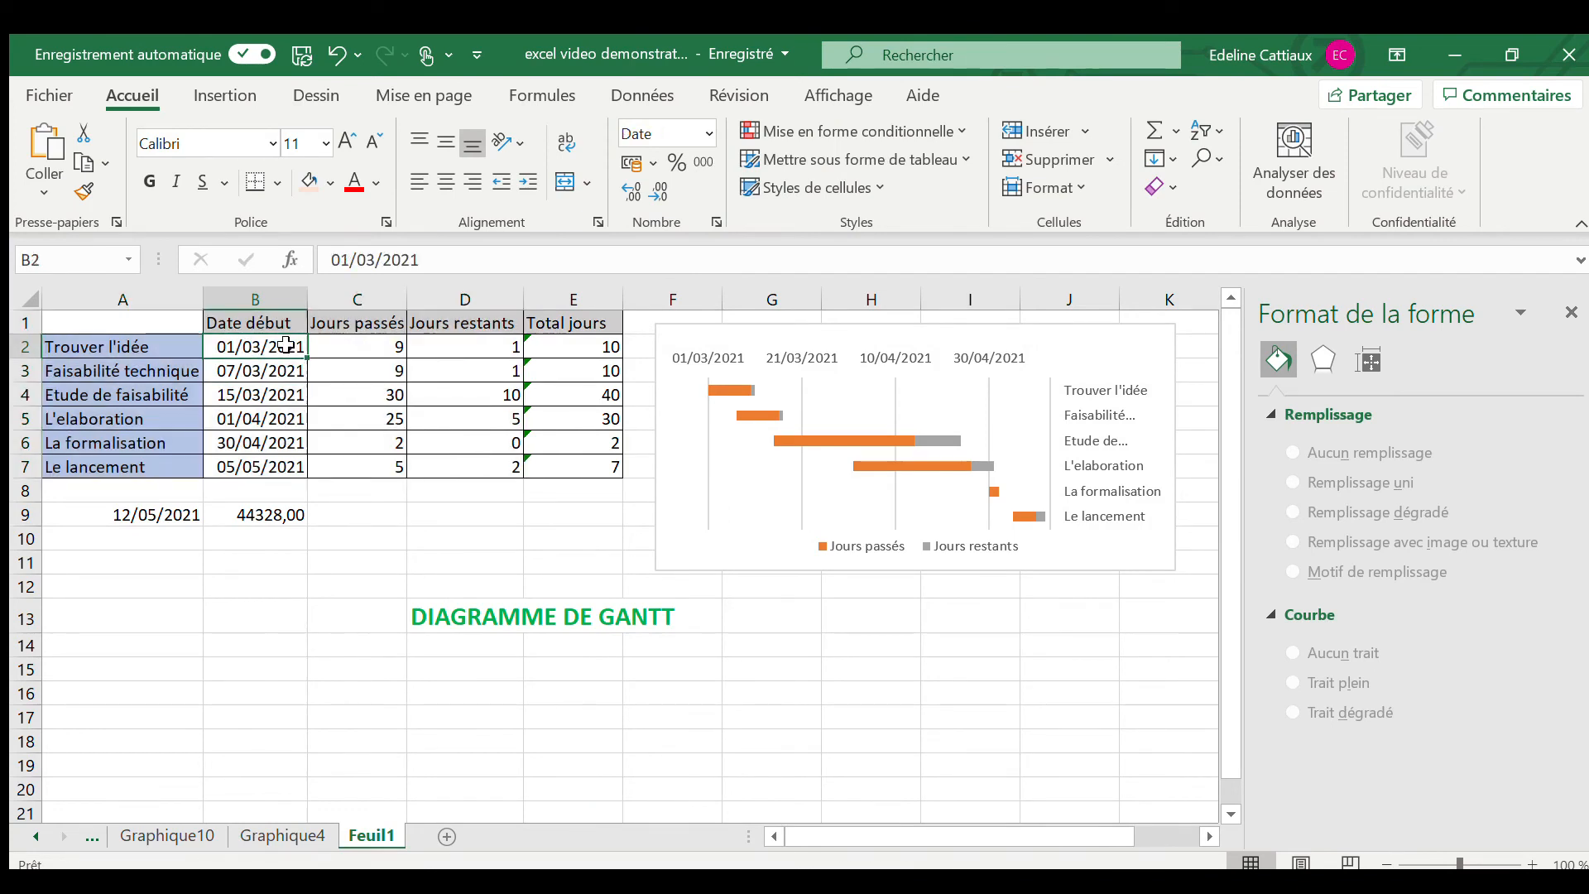
{"action": "left_click", "coordinate": [161, 514]}
{"action": "left_click_drag", "start_coordinate": [161, 514], "coordinate": [296, 521]}
{"action": "left_click", "coordinate": [296, 559]}
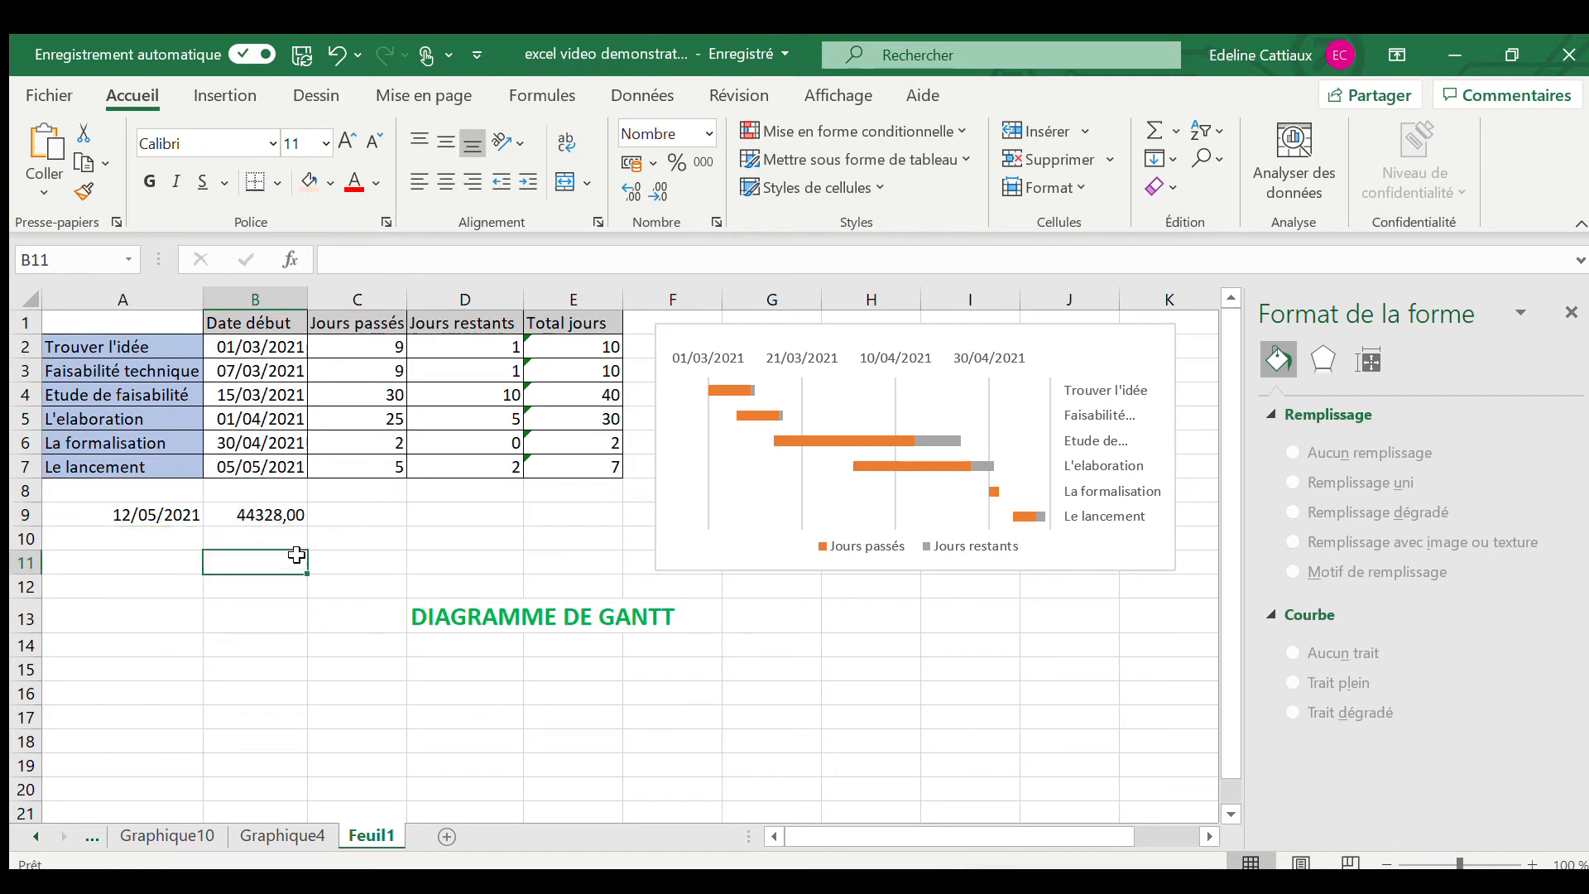
{"action": "left_click", "coordinate": [282, 470]}
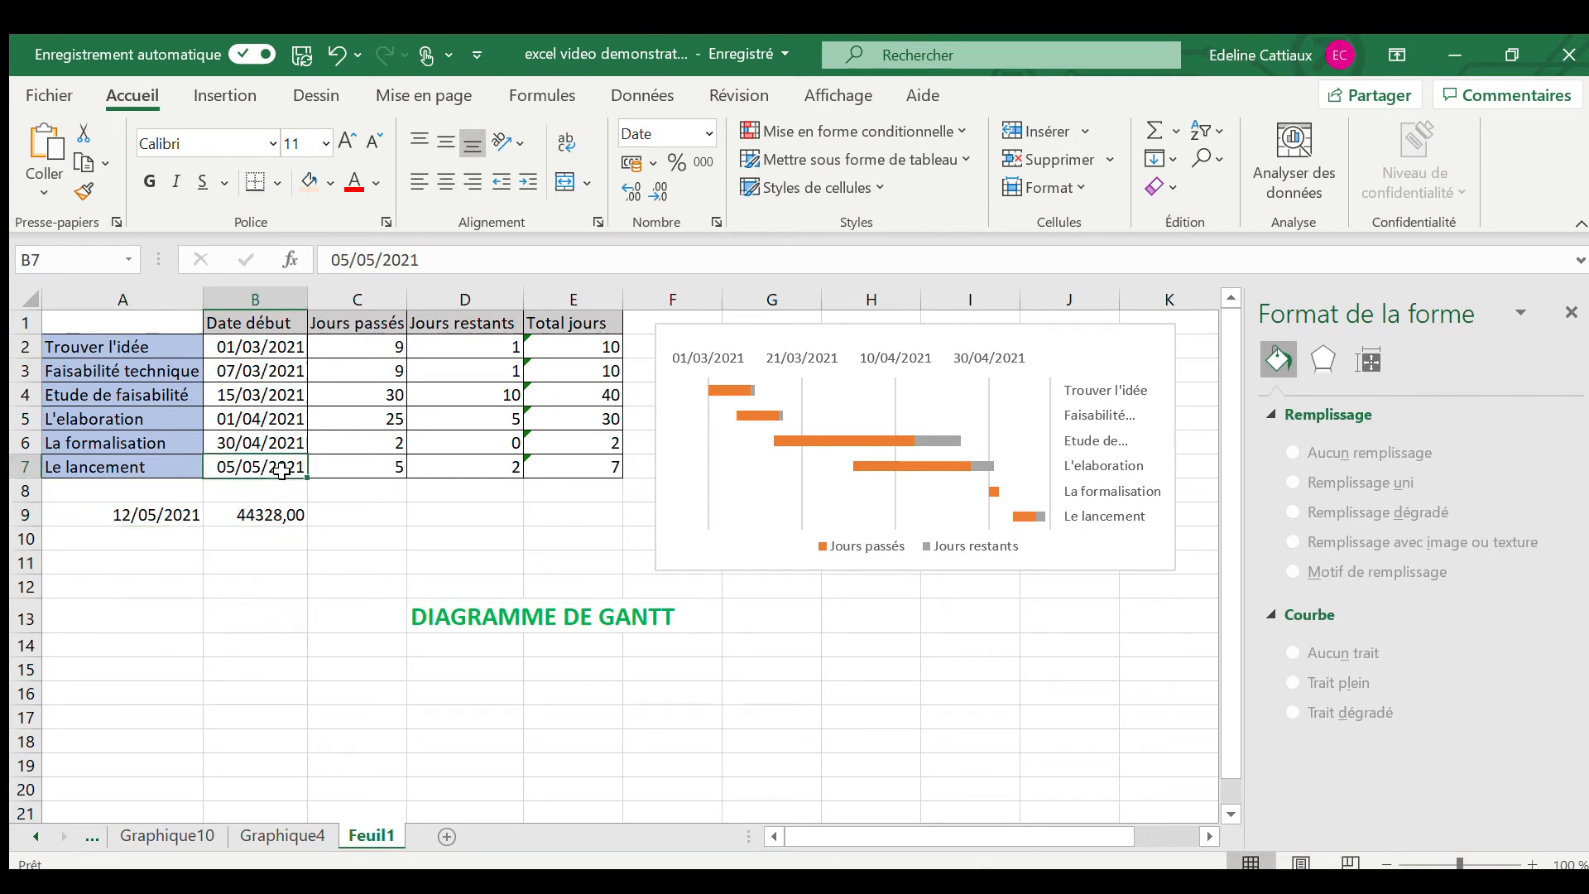
{"action": "left_click", "coordinate": [560, 473]}
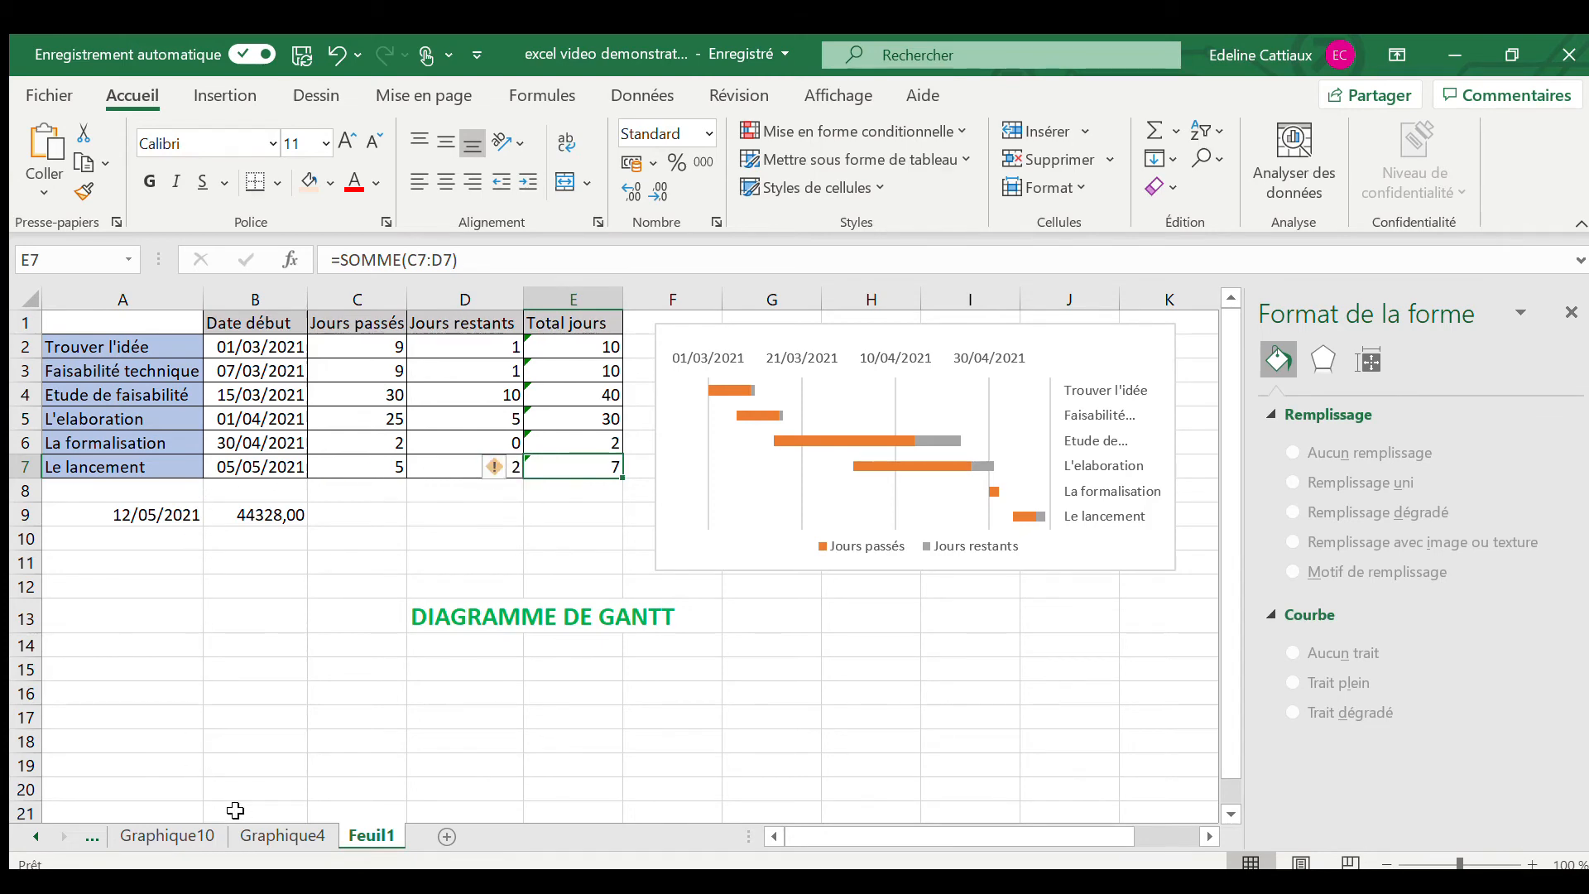
On the Graphique4 chart, make the vertical axis cross the date axis at its maximum value (Valeur maximale de l'axe)
{"action": "left_click", "coordinate": [266, 836]}
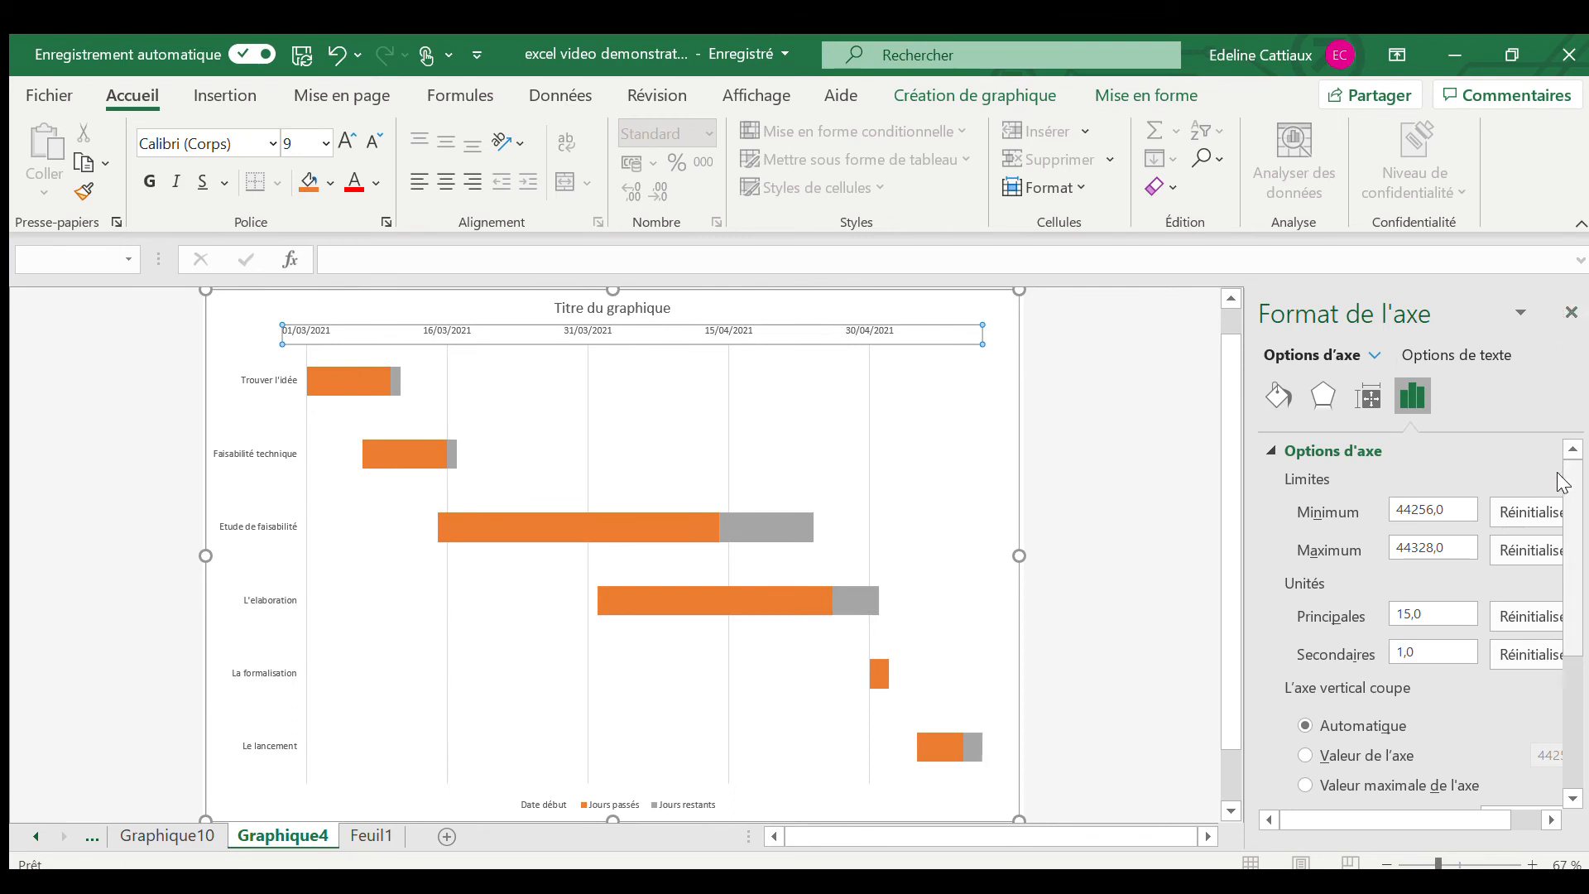
{"action": "left_click_drag", "start_coordinate": [1560, 496], "coordinate": [1563, 536]}
{"action": "scroll", "coordinate": [1482, 566], "scroll_direction": "down", "scroll_amount": 3}
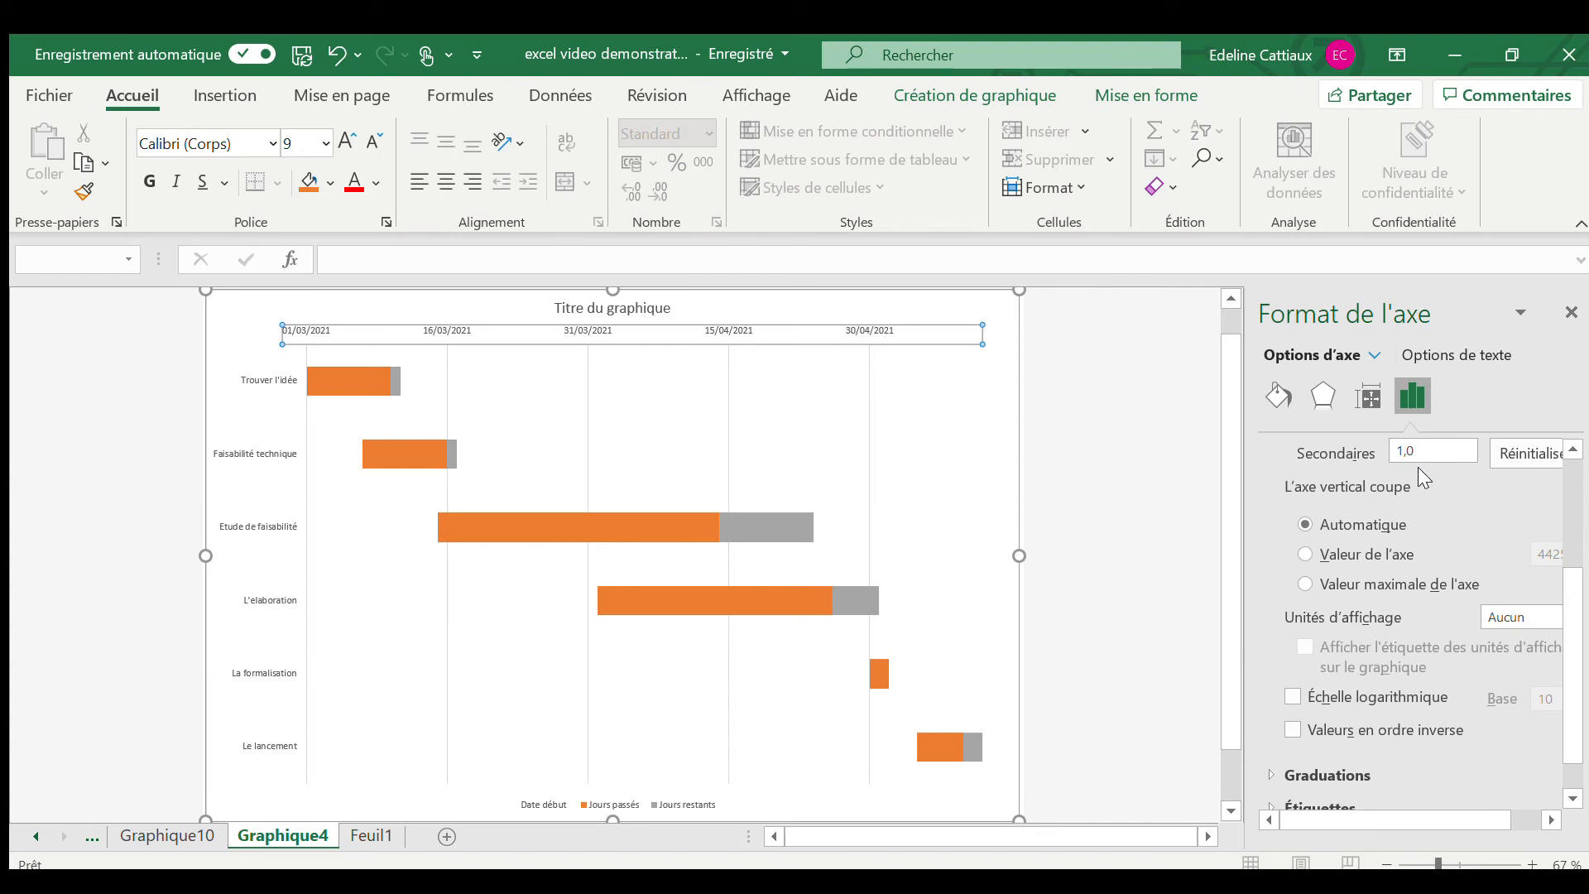
{"action": "scroll", "coordinate": [1421, 481], "scroll_direction": "up", "scroll_amount": 1}
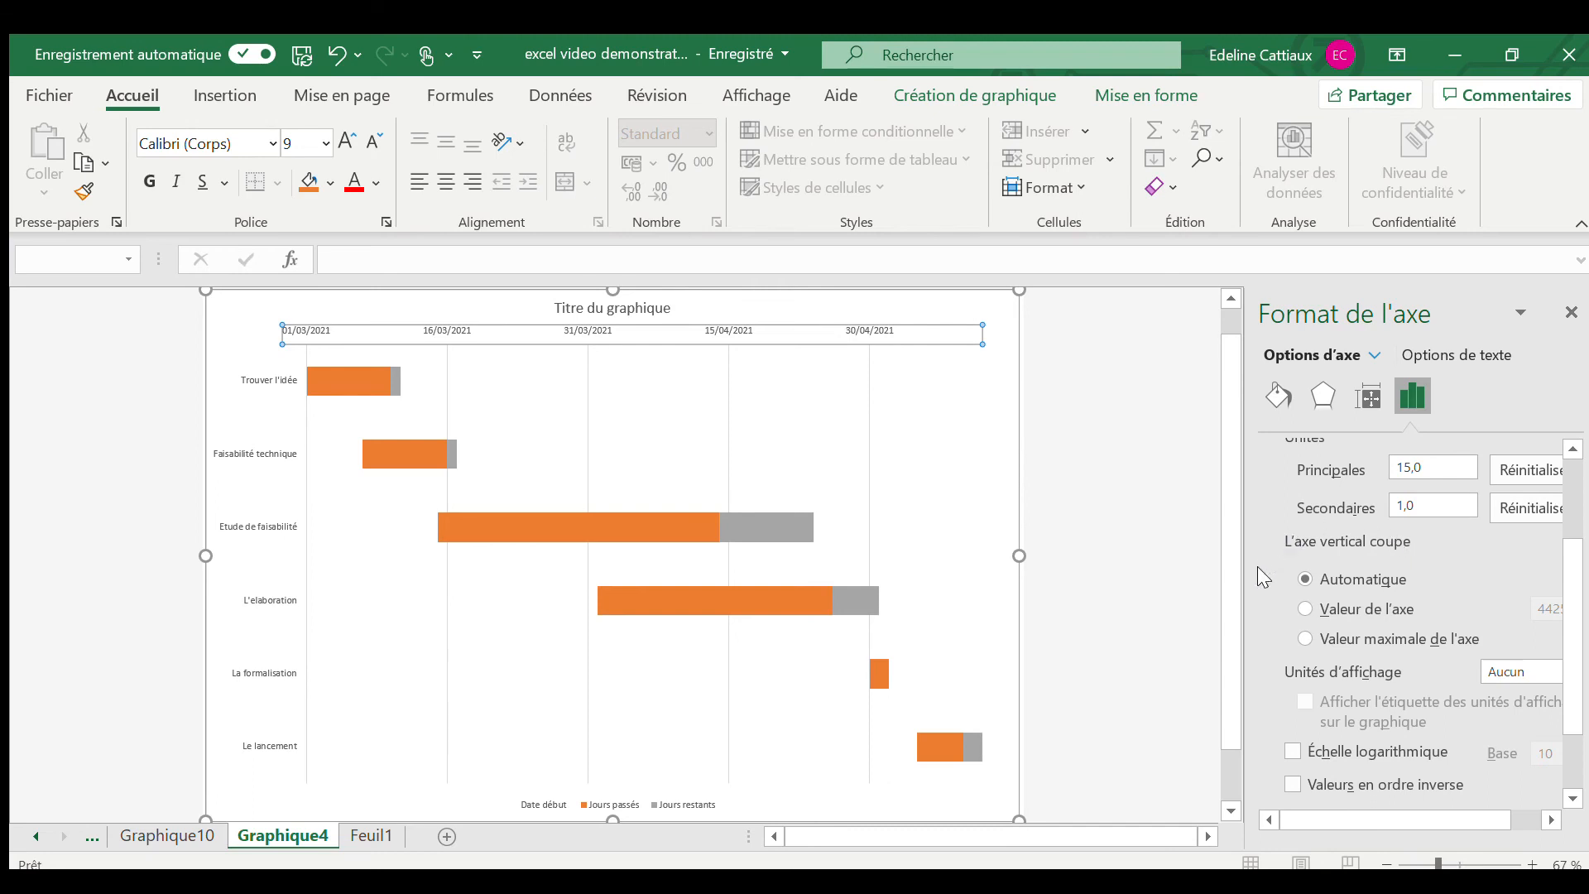
{"action": "left_click", "coordinate": [1306, 638]}
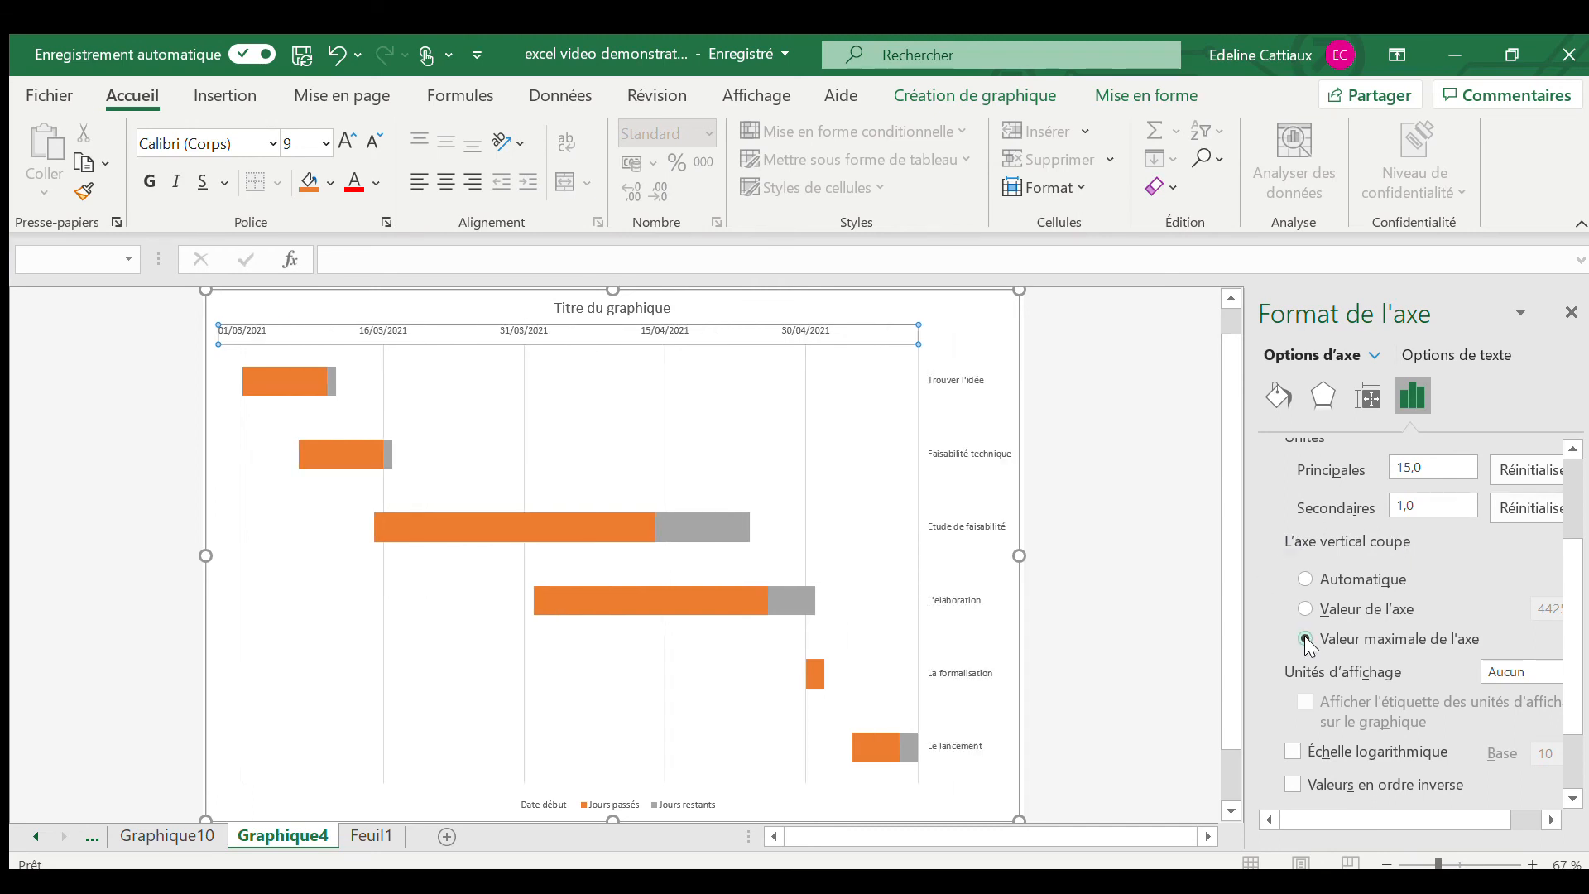
{"action": "left_click", "coordinate": [1571, 312]}
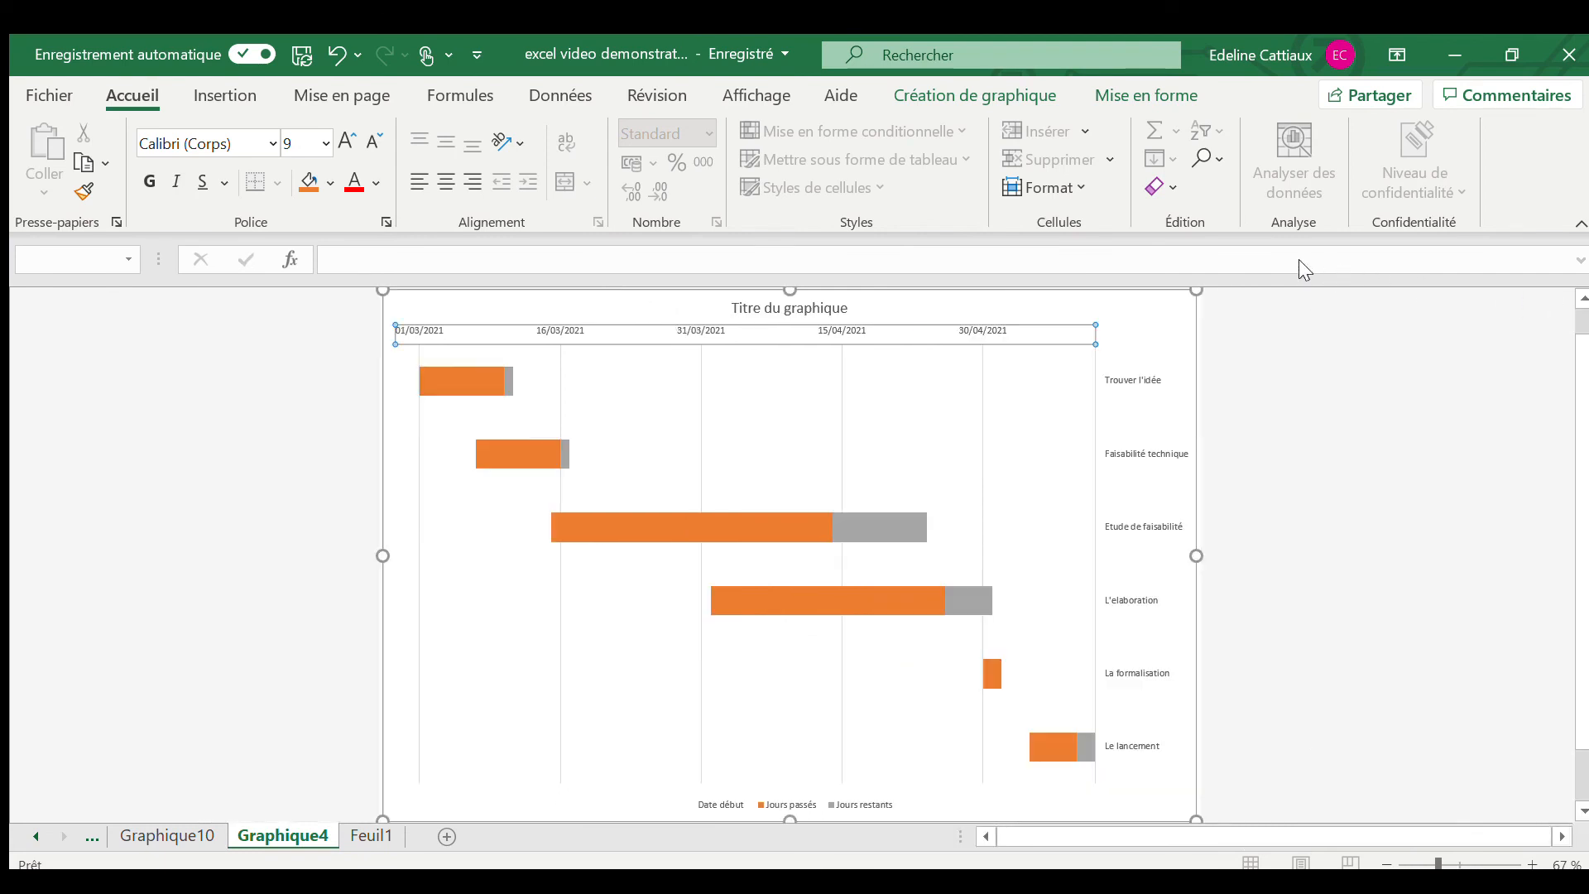
Delete the Date début entry from the chart's legend
{"action": "left_click", "coordinate": [982, 411]}
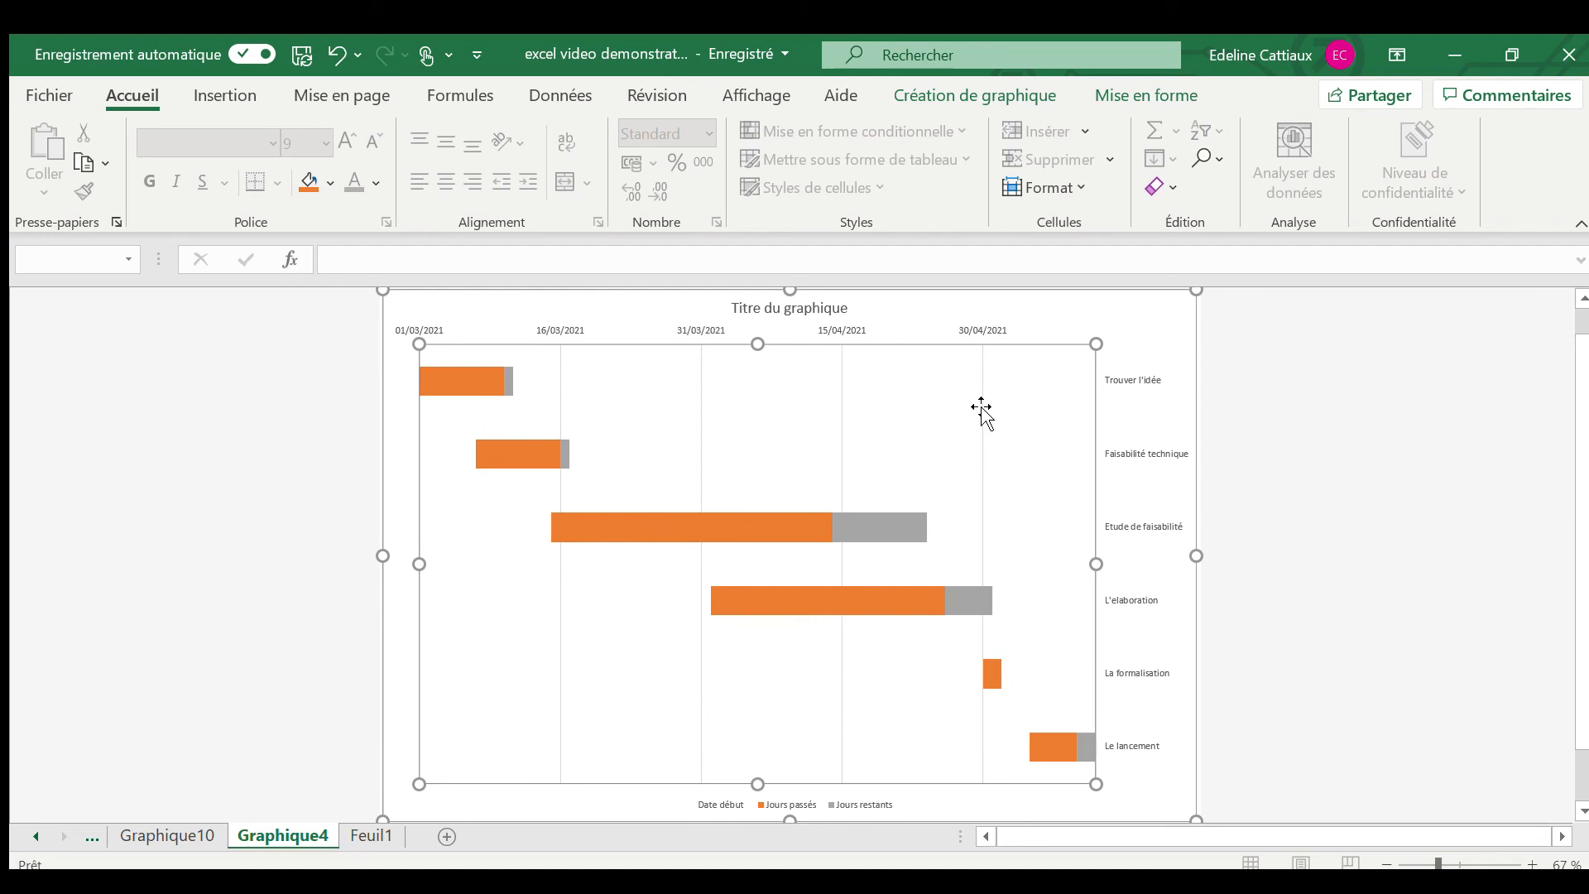
{"action": "left_click", "coordinate": [1146, 608]}
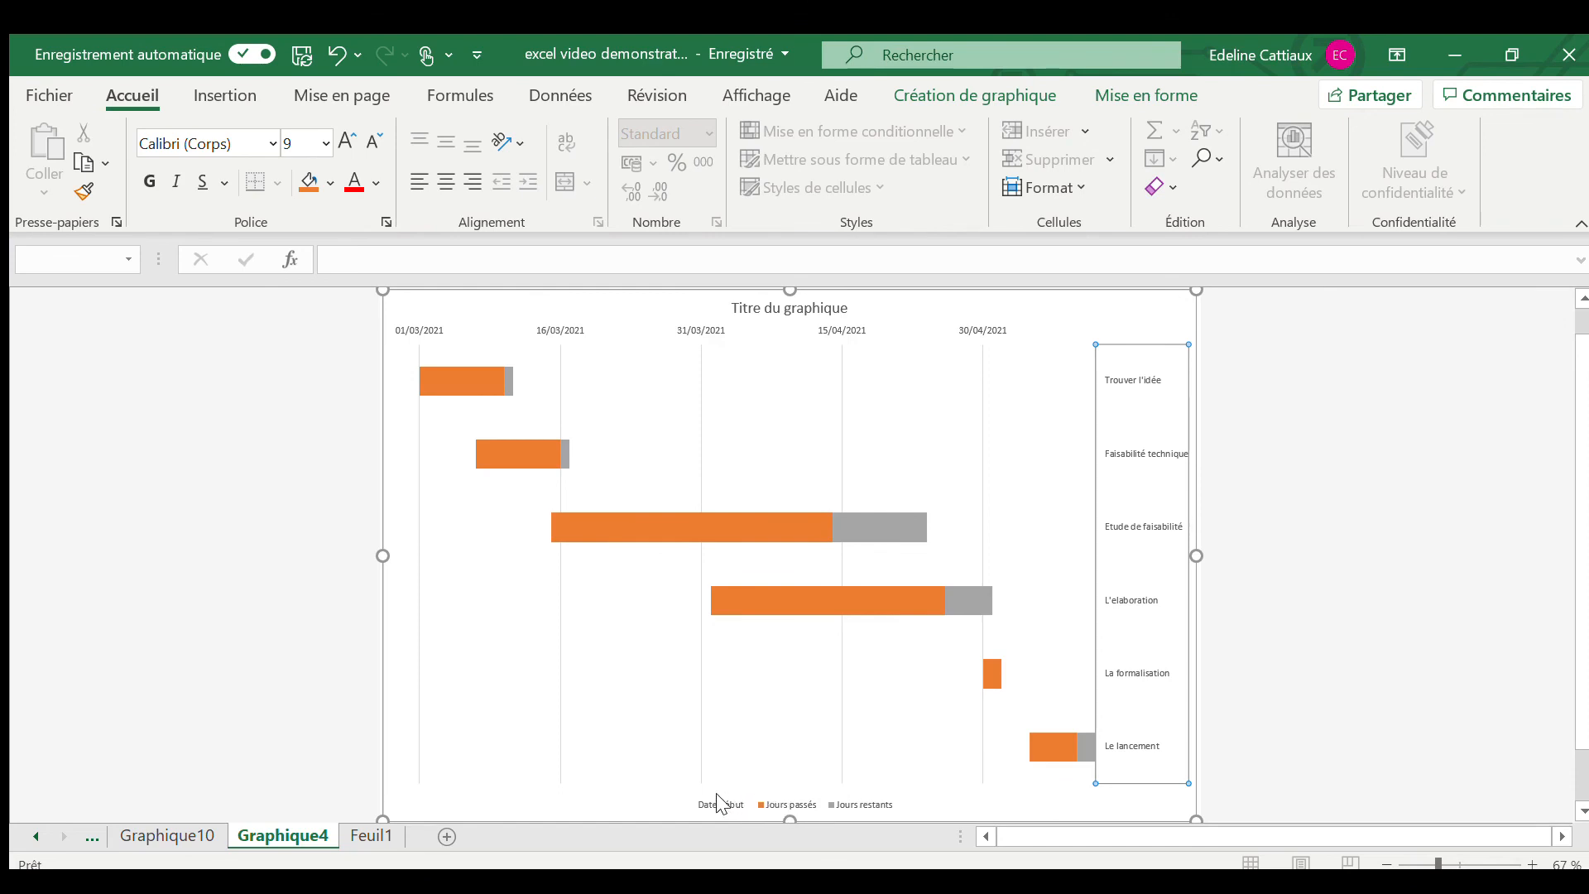
{"action": "left_click", "coordinate": [722, 804]}
{"action": "left_click", "coordinate": [722, 803]}
{"action": "key", "text": "Delete"}
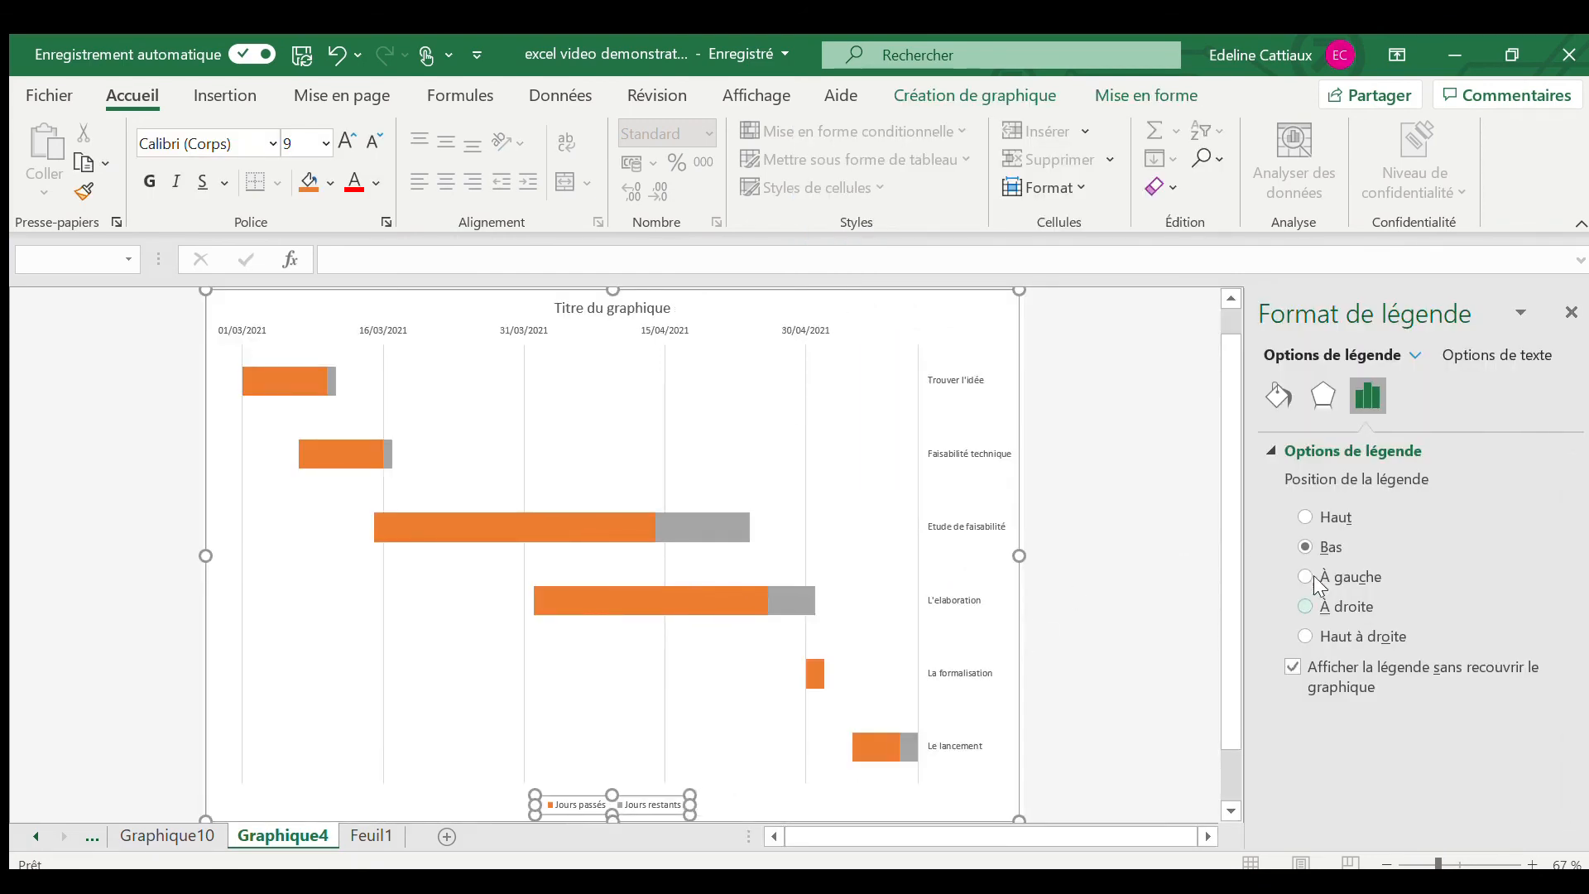
Try the legend positions Haut and À gauche, and return the legend to Bas
{"action": "left_click", "coordinate": [1304, 515]}
{"action": "left_click", "coordinate": [1304, 577]}
{"action": "left_click", "coordinate": [1305, 543]}
{"action": "left_click", "coordinate": [1571, 312]}
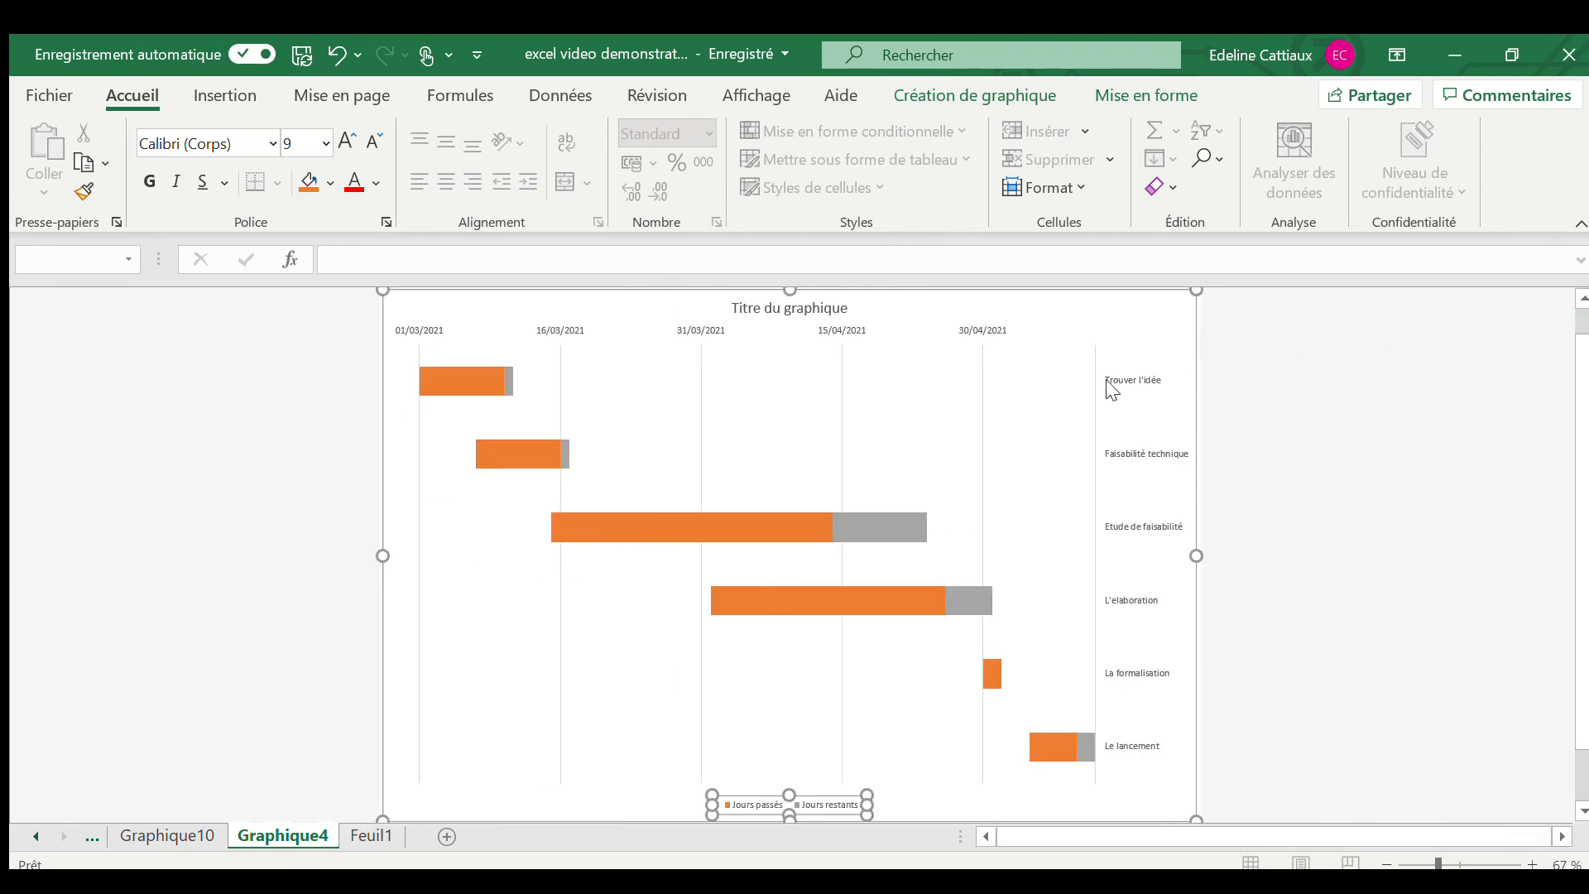
{"action": "left_click", "coordinate": [1223, 684]}
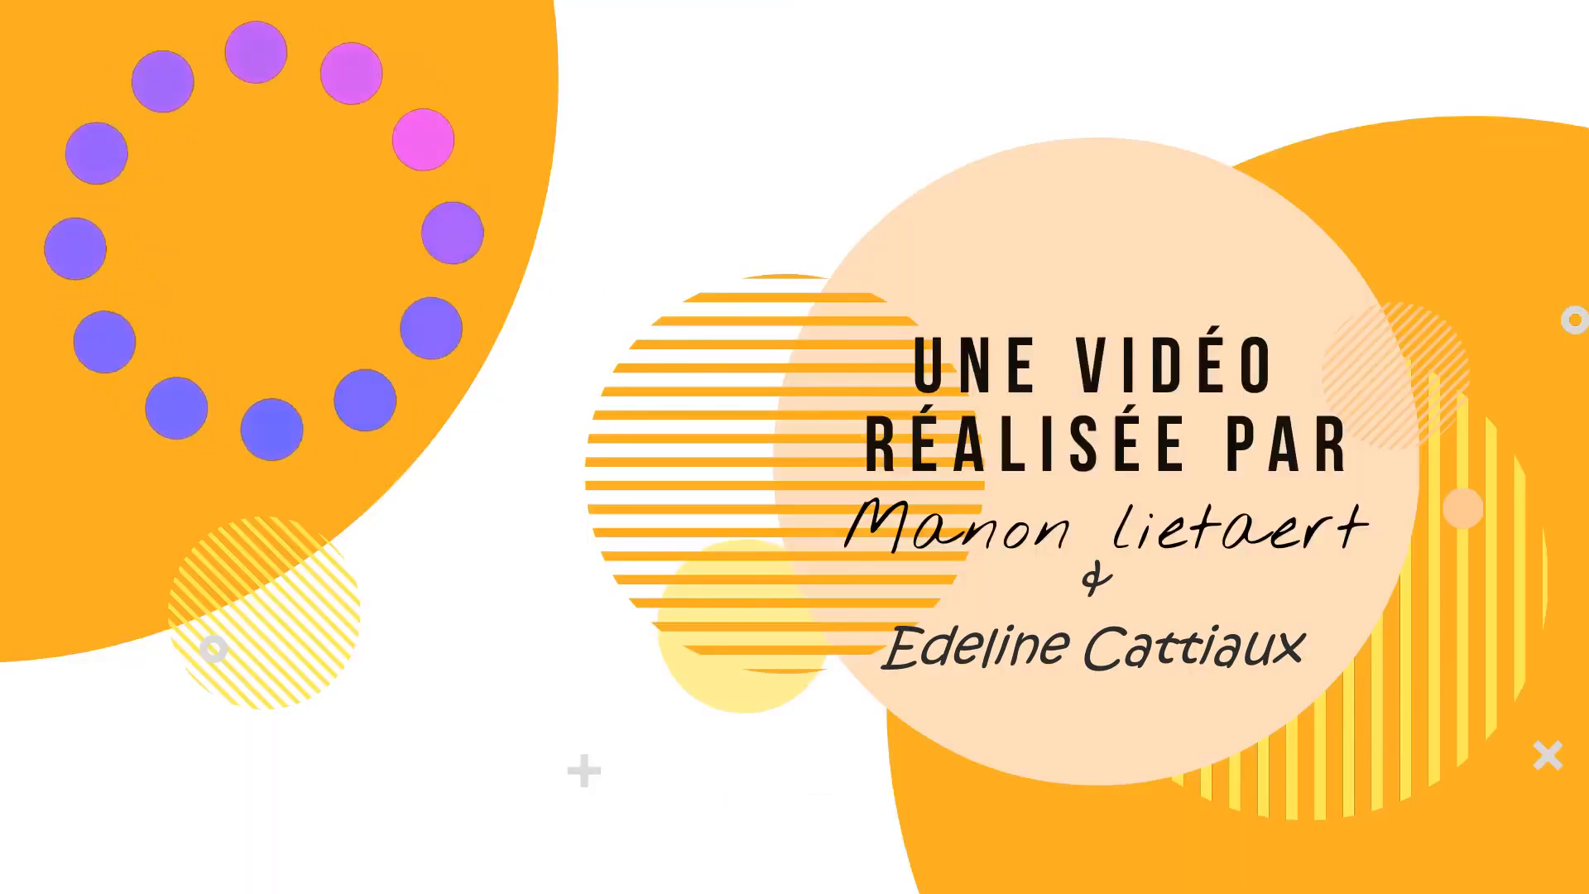